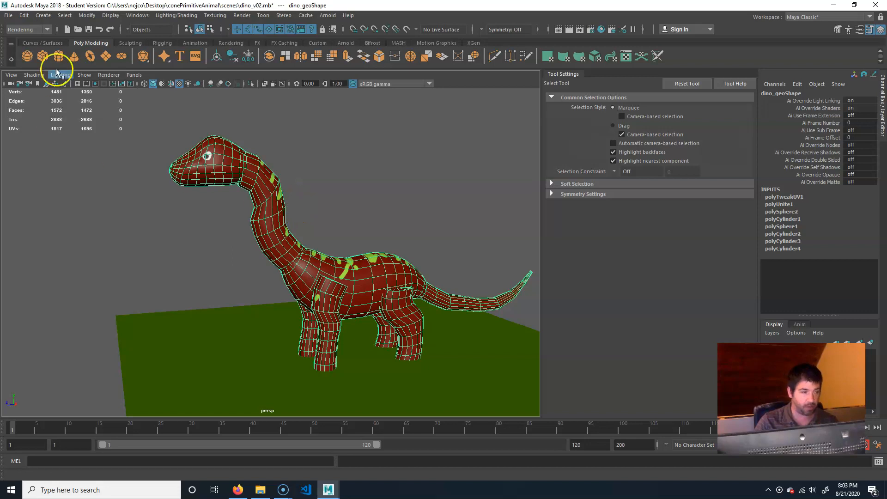
# Save the dinosaur's painted color texture from the 3D Paint Tool, leave the tool and deselect the dinosaur
pyautogui.click(29, 75)
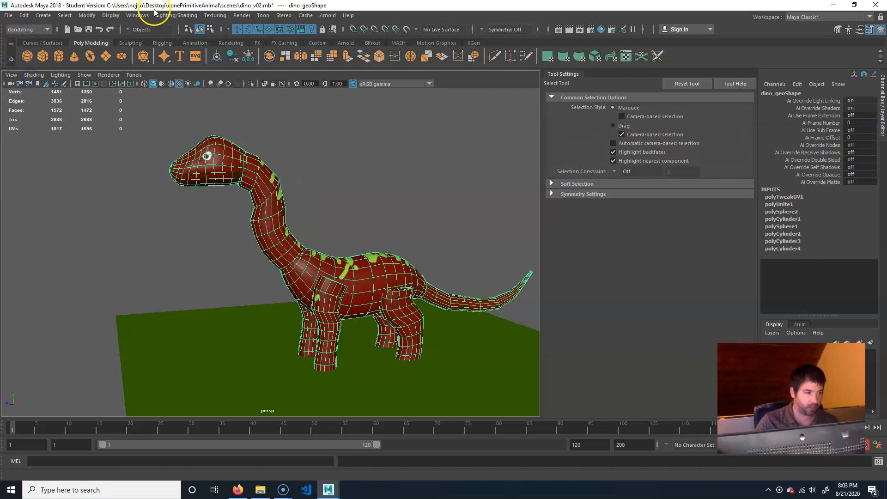
pyautogui.click(216, 15)
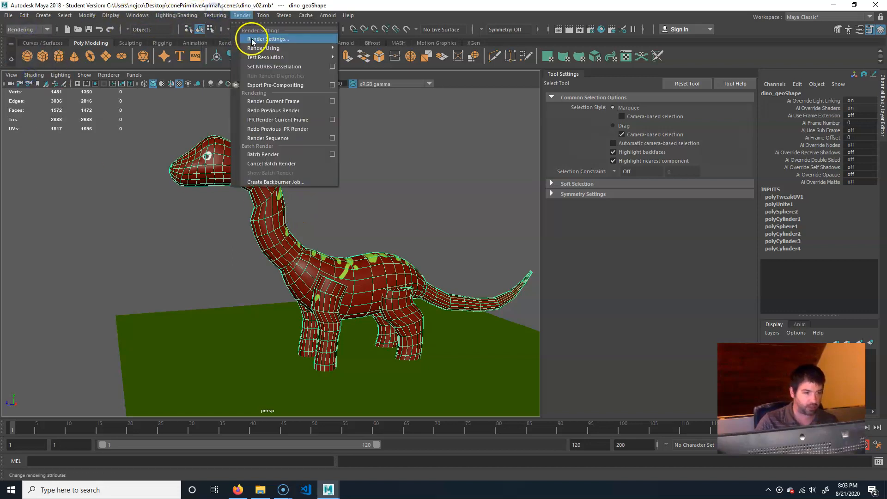
pyautogui.click(318, 38)
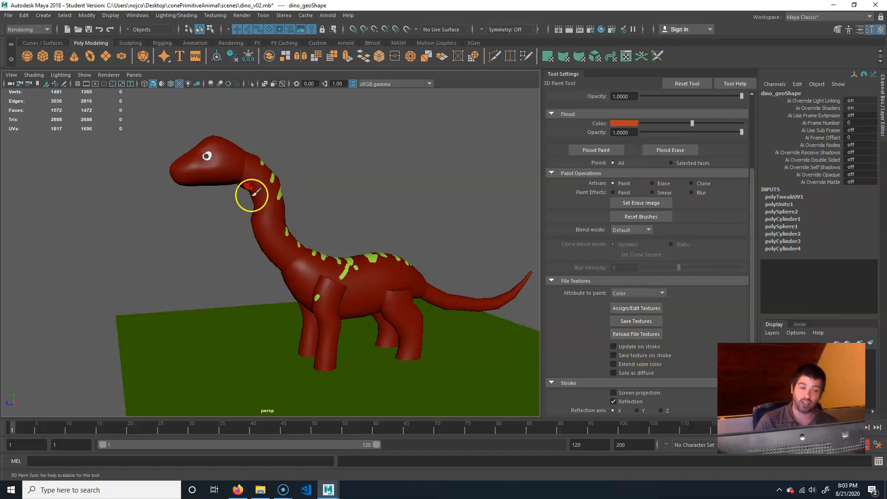
pyautogui.click(634, 321)
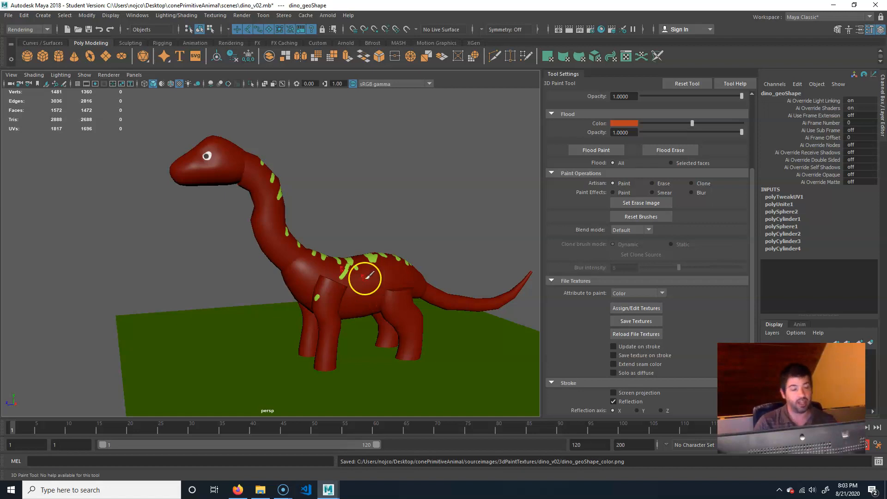
pyautogui.moveTo(396, 212)
pyautogui.keyDown('alt'); pyautogui.mouseDown(button='middle')
pyautogui.moveTo(398, 192)
pyautogui.moveTo(403, 202)
pyautogui.mouseUp(button='middle'); pyautogui.keyUp('alt')
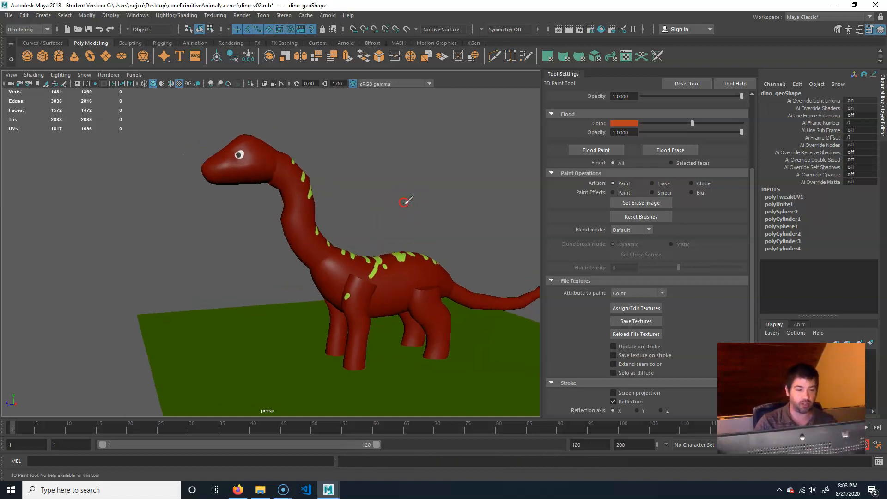
pyautogui.press('q')
pyautogui.keyDown('alt'); pyautogui.moveTo(403, 198); pyautogui.dragTo(418, 212); pyautogui.keyUp('alt')
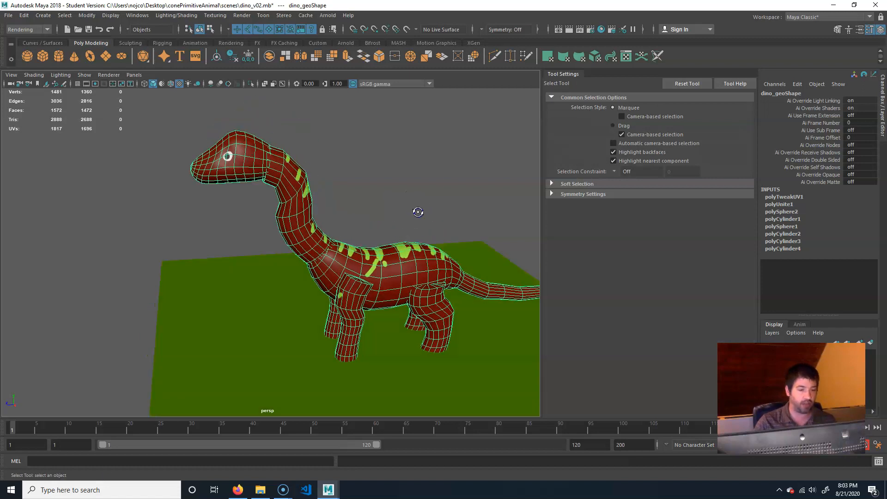
pyautogui.click(410, 227)
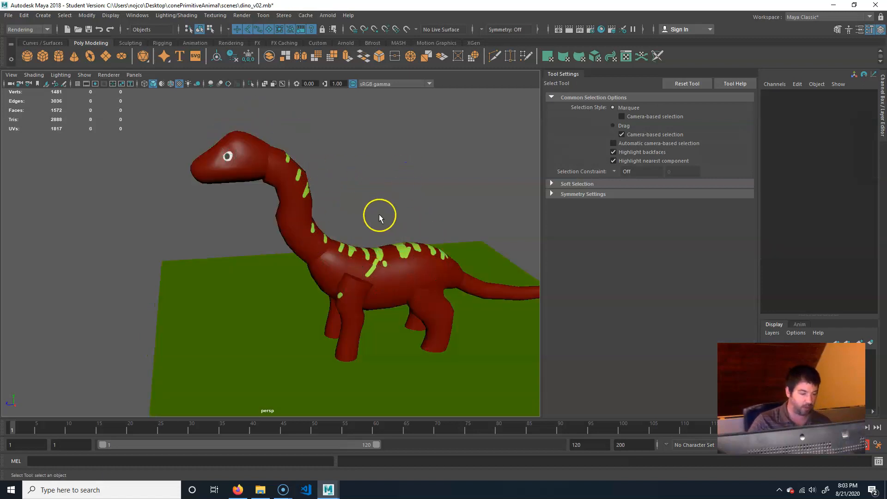
# Switch to File Explorer and examine the scene files and the saved dinosaur texture in the conePrimitiveAnimal project's sourceimages/3dPaintTextures/dino_v02 folder
pyautogui.click(268, 491)
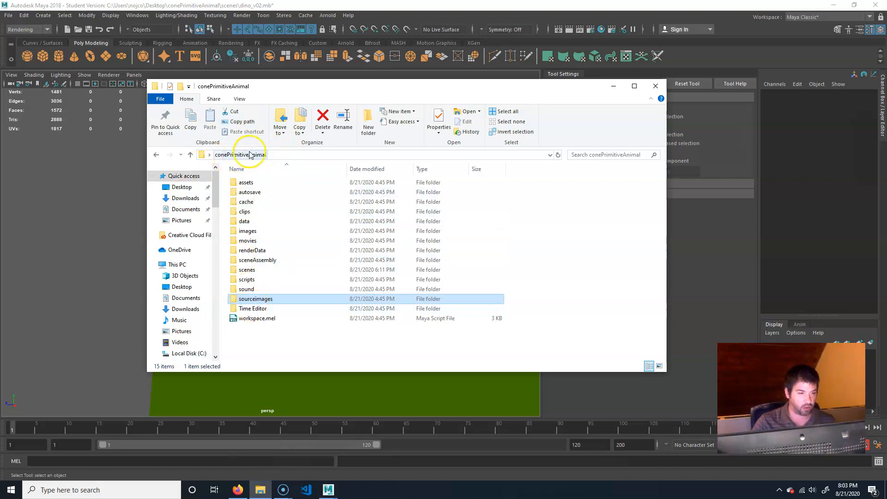
pyautogui.doubleClick(250, 271)
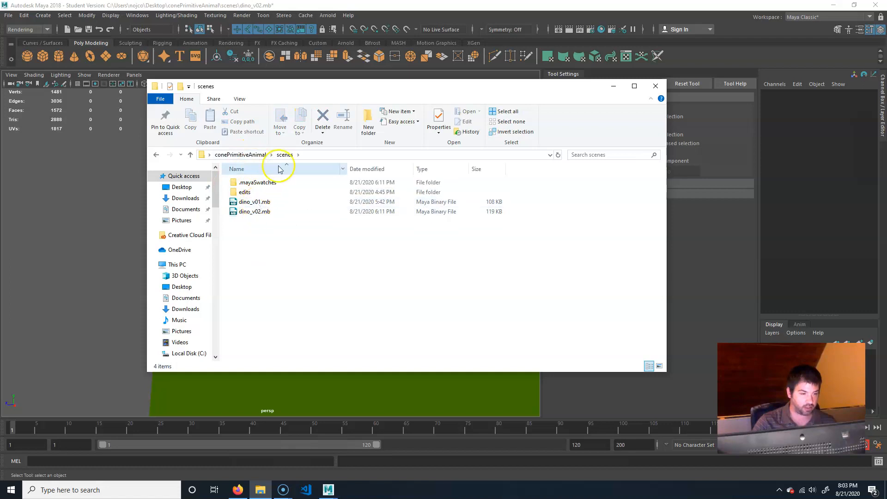
pyautogui.click(240, 154)
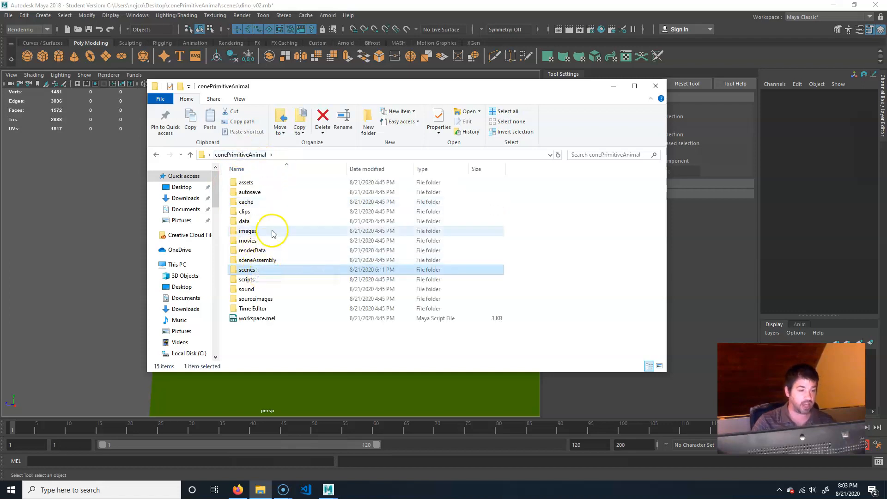
pyautogui.doubleClick(256, 299)
pyautogui.doubleClick(250, 183)
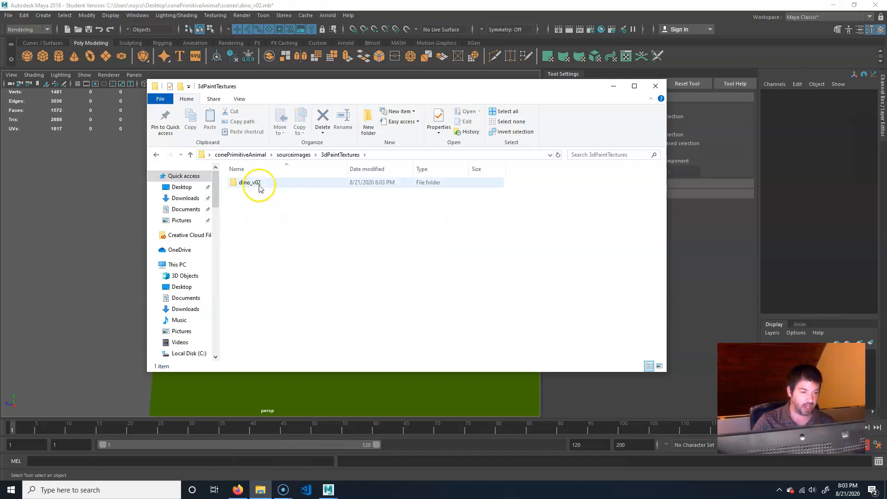
pyautogui.click(299, 156)
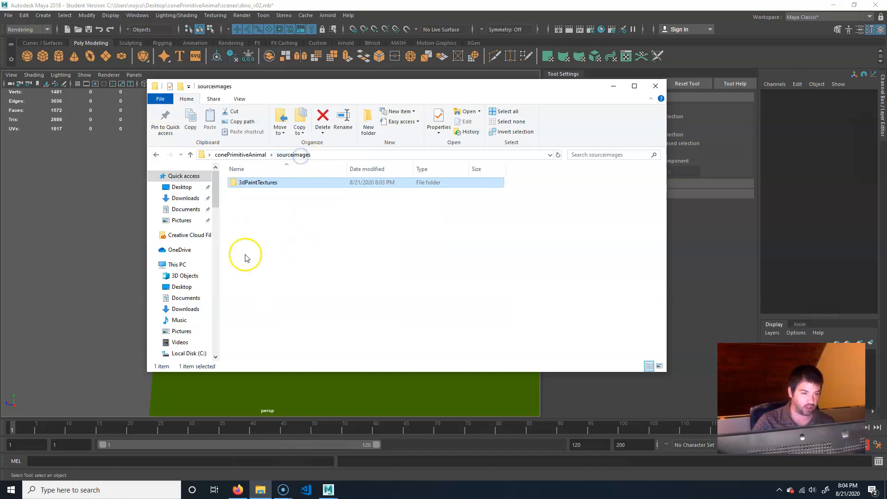
pyautogui.doubleClick(254, 183)
pyautogui.doubleClick(250, 182)
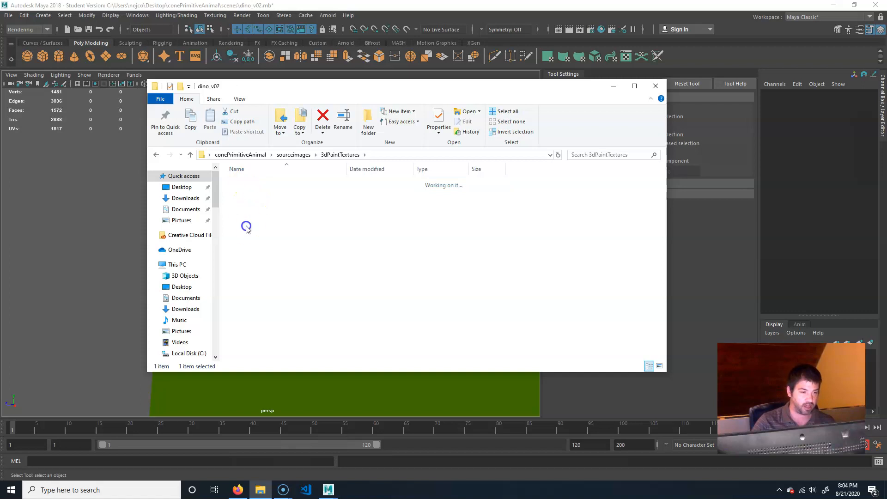
pyautogui.click(253, 187)
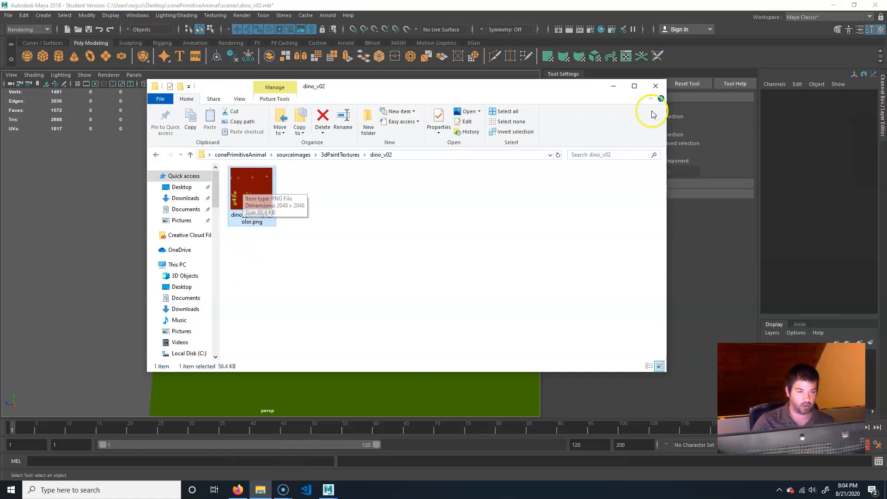
pyautogui.click(650, 87)
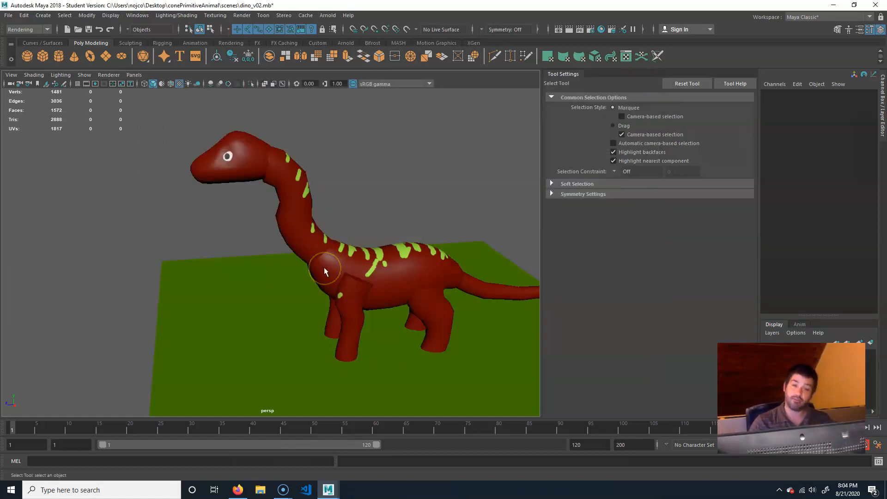
# Save the scene as a new version named dino_v03.mb in the project's scenes folder
pyautogui.keyDown('alt'); pyautogui.moveTo(381, 256); pyautogui.dragTo(337, 245); pyautogui.keyUp('alt')
pyautogui.keyDown('alt'); pyautogui.moveTo(336, 246); pyautogui.dragTo(310, 247, button='right'); pyautogui.keyUp('alt')
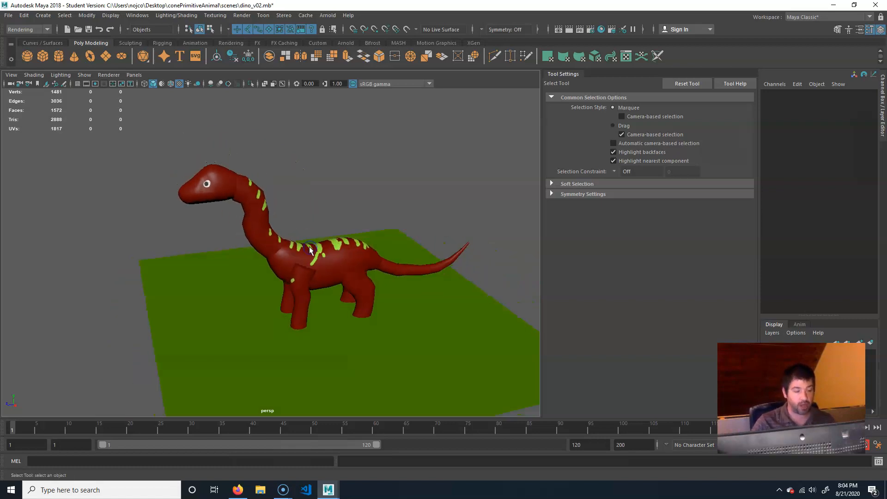
pyautogui.keyDown('alt'); pyautogui.moveTo(318, 255); pyautogui.dragTo(280, 209, button='middle'); pyautogui.keyUp('alt')
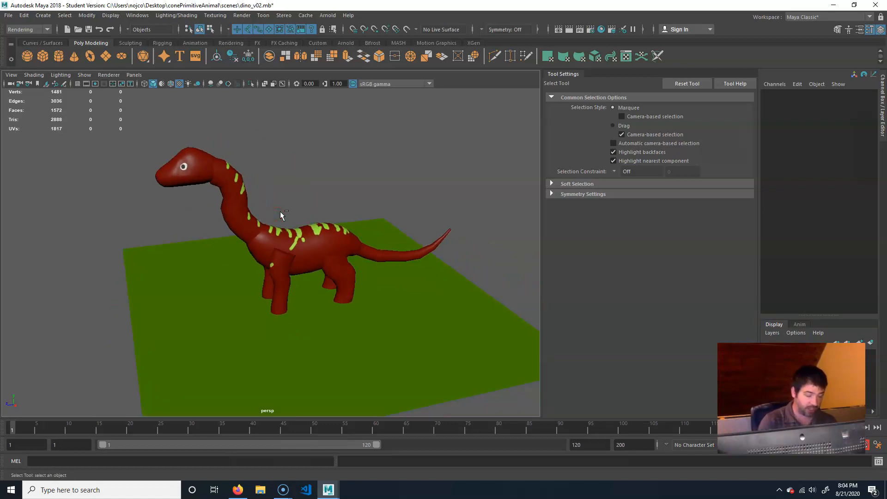
pyautogui.hotkey('ctrl', 'shift', 'a')
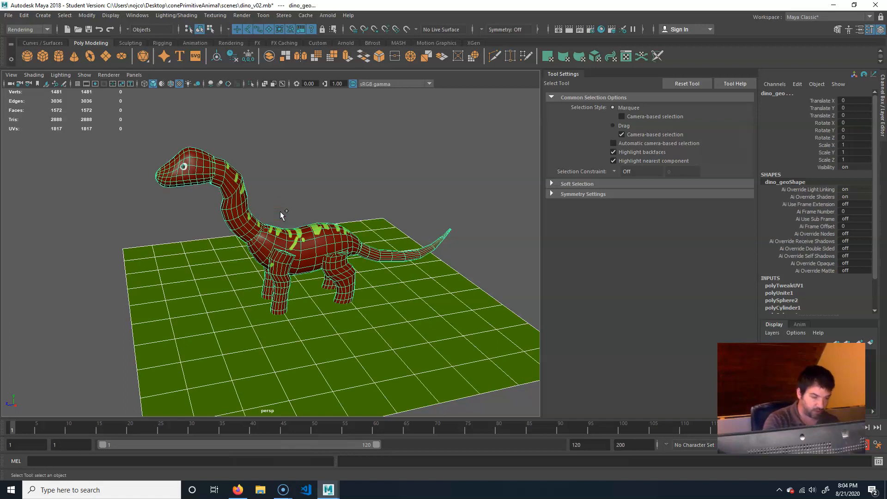
pyautogui.hotkey('ctrl', 'shift', 's')
pyautogui.click(74, 371)
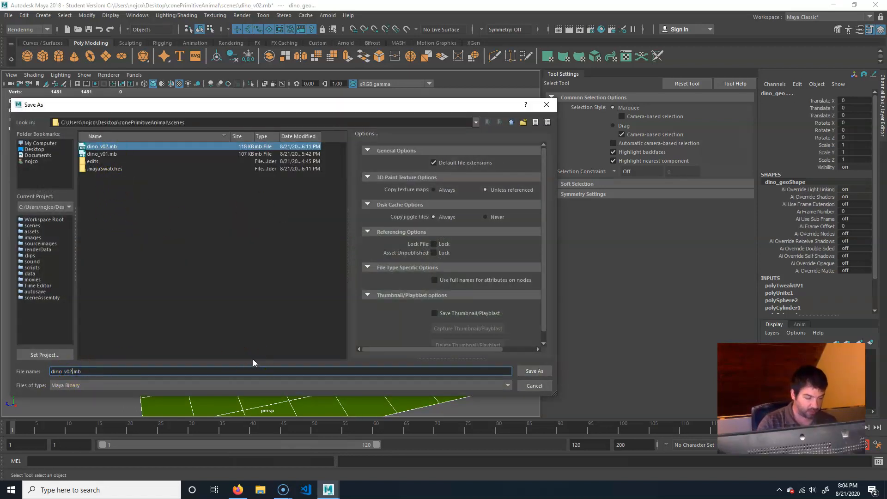
pyautogui.press('Return')
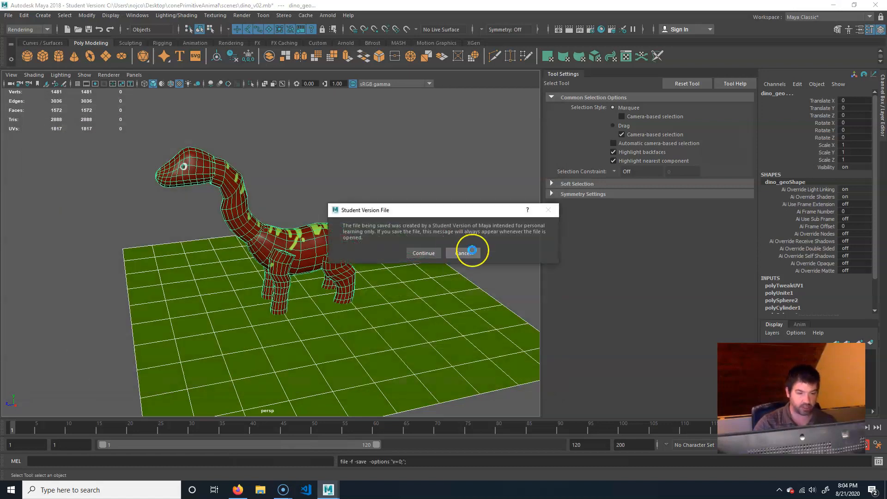
pyautogui.click(423, 252)
pyautogui.click(436, 183)
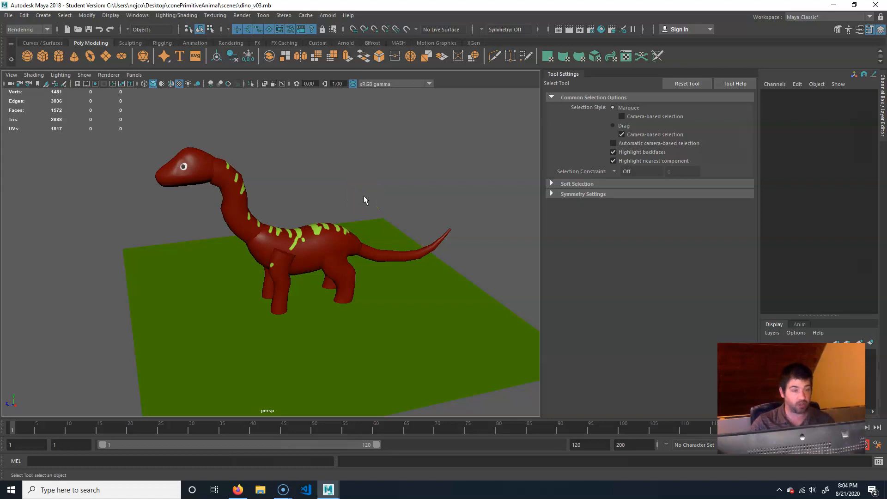
# Create a directional light in the dinosaur scene
pyautogui.keyDown('alt'); pyautogui.moveTo(329, 181); pyautogui.dragTo(352, 165); pyautogui.keyUp('alt')
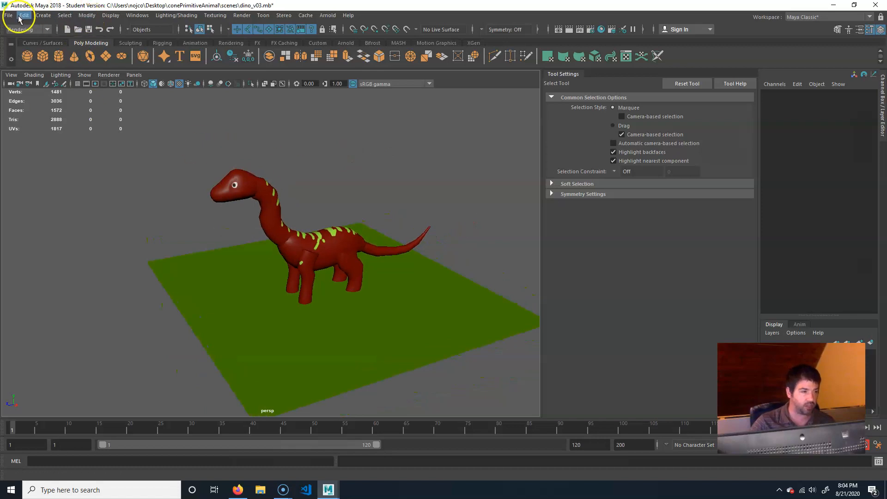
pyautogui.click(42, 15)
pyautogui.click(70, 66)
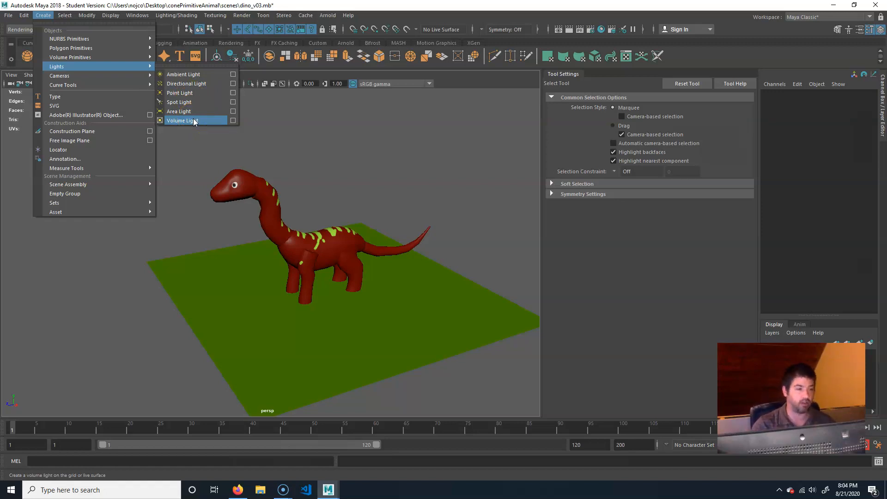
pyautogui.click(193, 84)
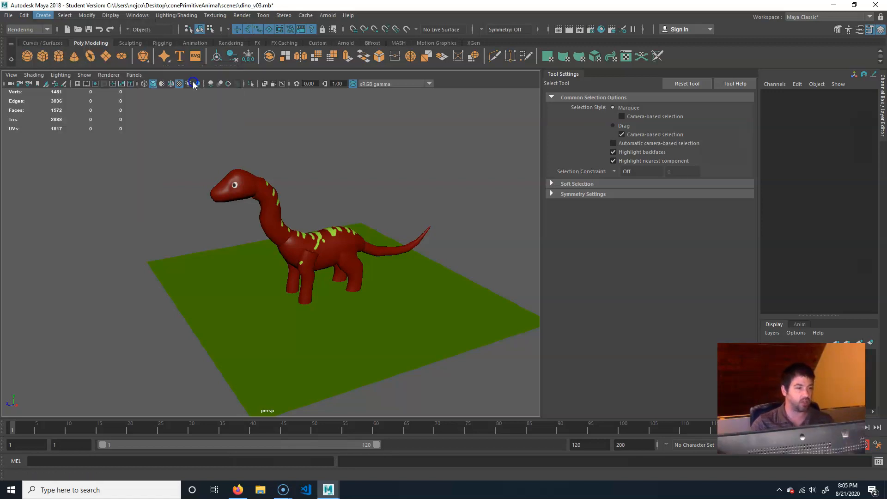
# Raise the directional light above the dinosaur to about 10.27 in Y and scale it uniformly to about 2.09
pyautogui.keyDown('alt'); pyautogui.moveTo(356, 301); pyautogui.dragTo(335, 50); pyautogui.keyUp('alt')
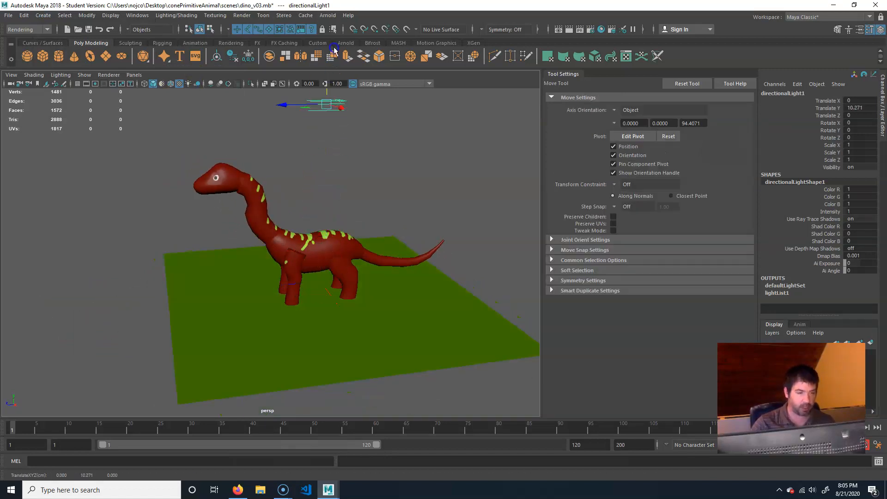
pyautogui.keyDown('alt'); pyautogui.moveTo(329, 140); pyautogui.dragTo(329, 181, button='middle'); pyautogui.keyUp('alt')
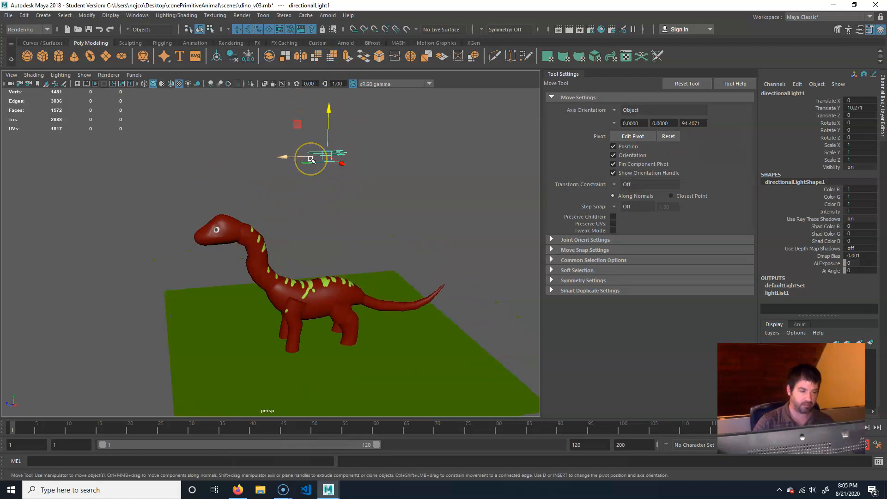
pyautogui.press('r')
pyautogui.moveTo(329, 158); pyautogui.dragTo(350, 129)
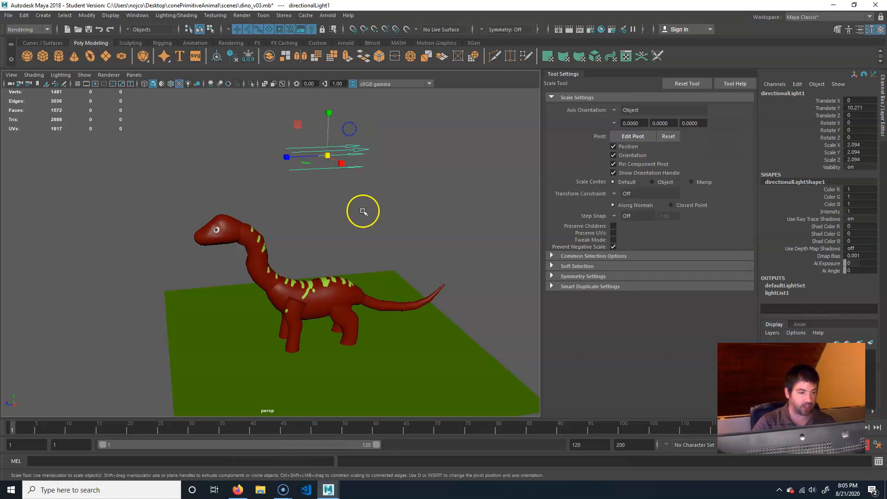
# Detach the Tool Settings from the workspace layout and close them to enlarge the viewport
pyautogui.moveTo(564, 73); pyautogui.dragTo(481, 127)
pyautogui.click(646, 126)
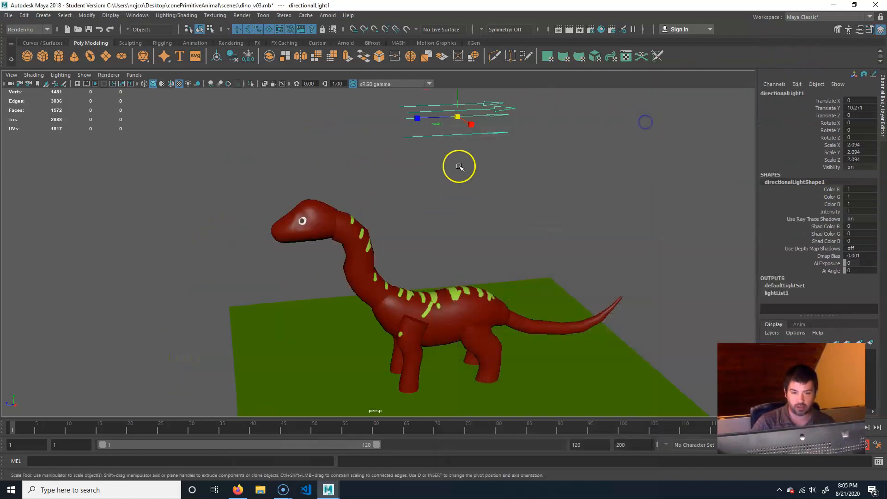
pyautogui.keyDown('alt'); pyautogui.moveTo(523, 192); pyautogui.dragTo(414, 135); pyautogui.keyUp('alt')
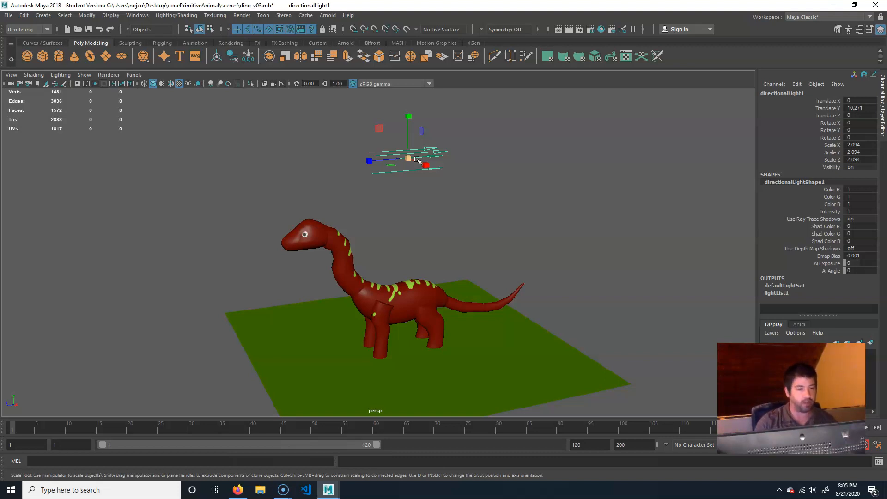
pyautogui.keyDown('alt'); pyautogui.moveTo(413, 158); pyautogui.dragTo(353, 208); pyautogui.keyUp('alt')
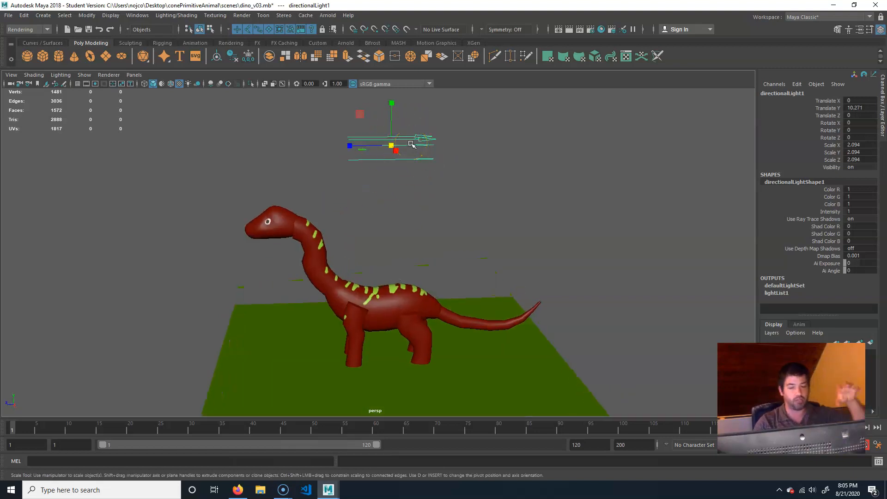
pyautogui.moveTo(415, 167)
pyautogui.keyDown('alt'); pyautogui.mouseDown()
pyautogui.moveTo(420, 174)
pyautogui.moveTo(428, 166)
pyautogui.moveTo(416, 155)
pyautogui.mouseUp(); pyautogui.keyUp('alt')
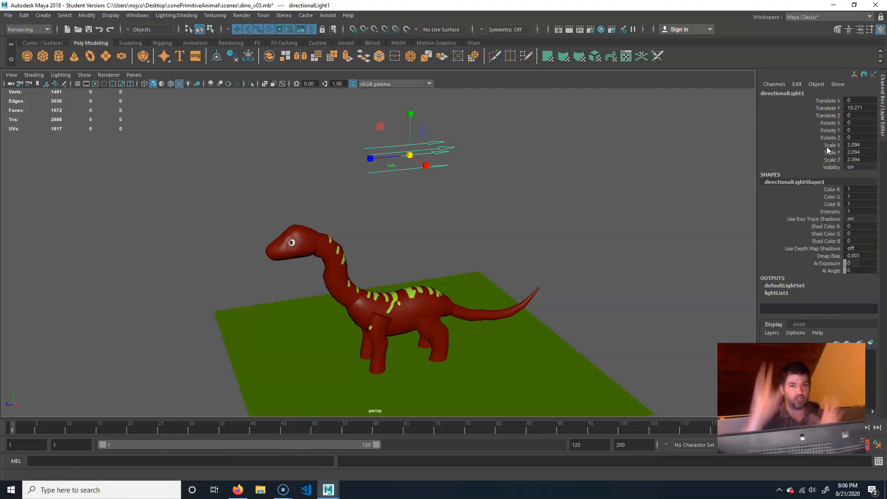
# Open the directional light's attributes in the Attribute Editor and dock it as a tab alongside the Channel Box
pyautogui.click(860, 30)
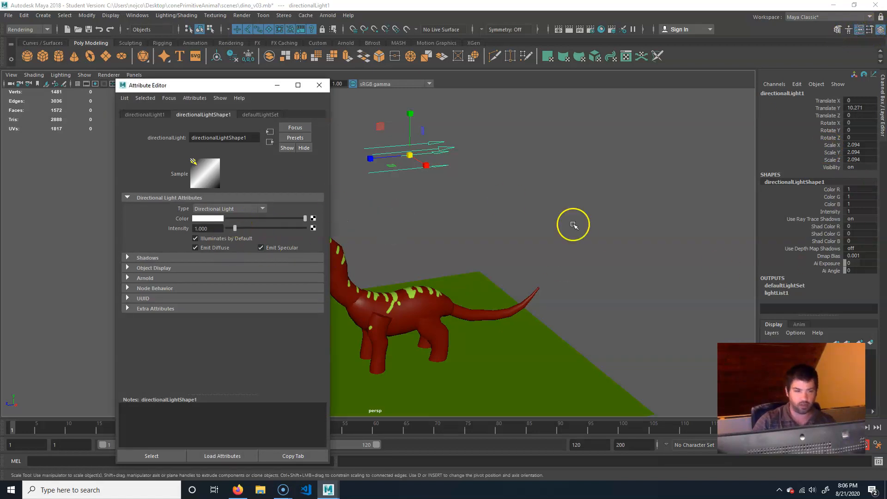
pyautogui.moveTo(176, 95); pyautogui.dragTo(884, 144)
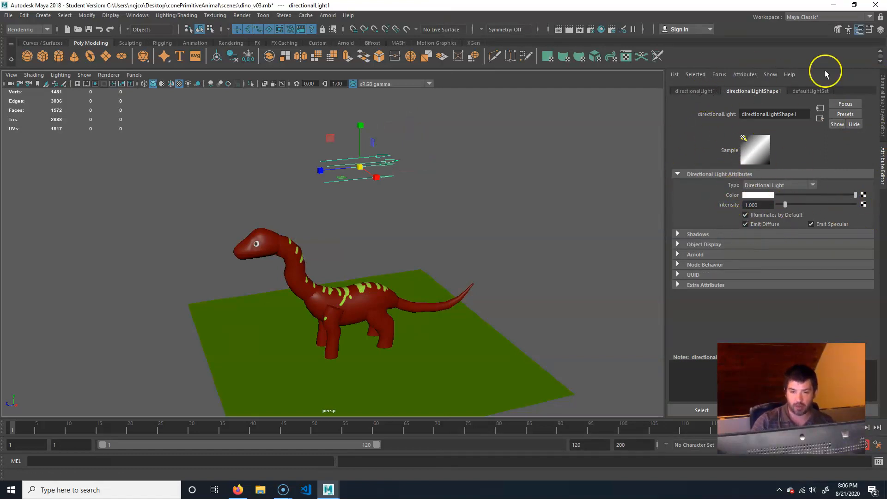
pyautogui.click(882, 104)
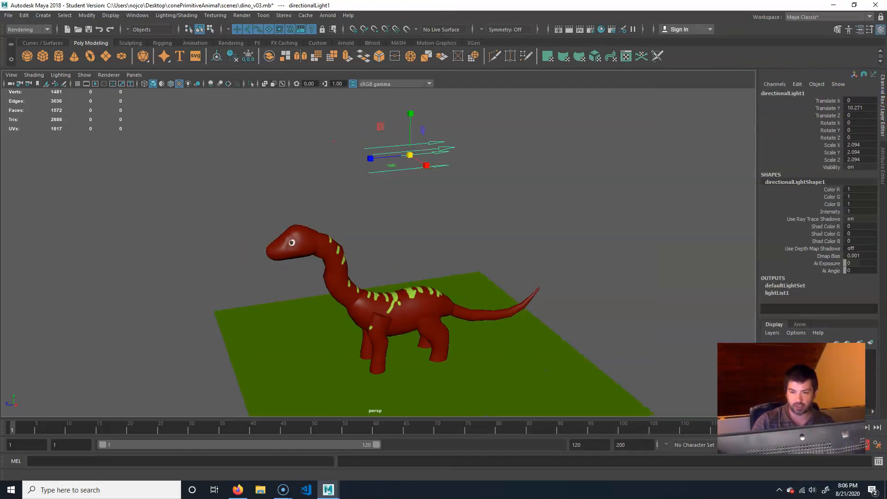
pyautogui.click(883, 169)
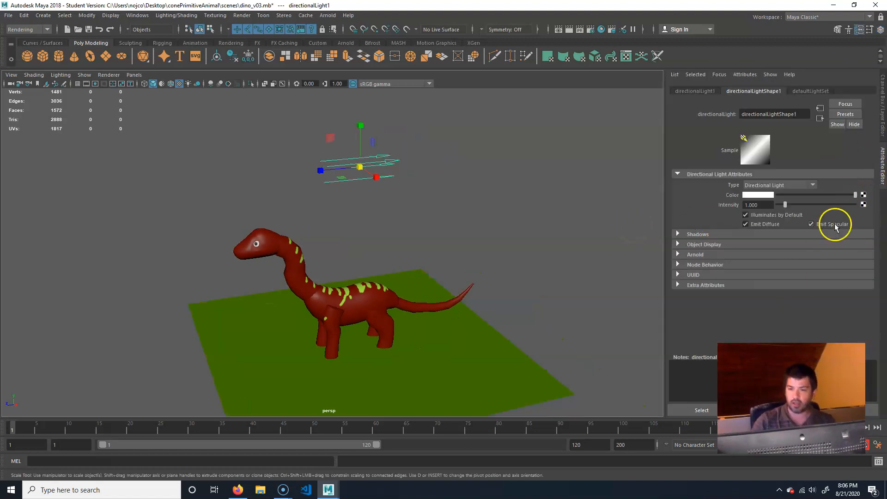
# Rotate the directional light so it angles diagonally down over the dinosaur from the head side towards the tail
pyautogui.keyDown('alt'); pyautogui.moveTo(363, 191); pyautogui.dragTo(379, 210); pyautogui.keyUp('alt')
pyautogui.press('e')
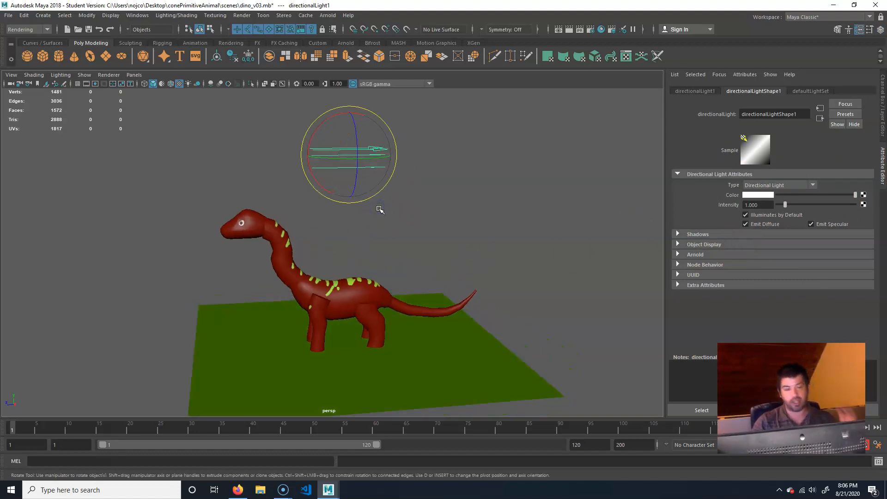
pyautogui.click(352, 115)
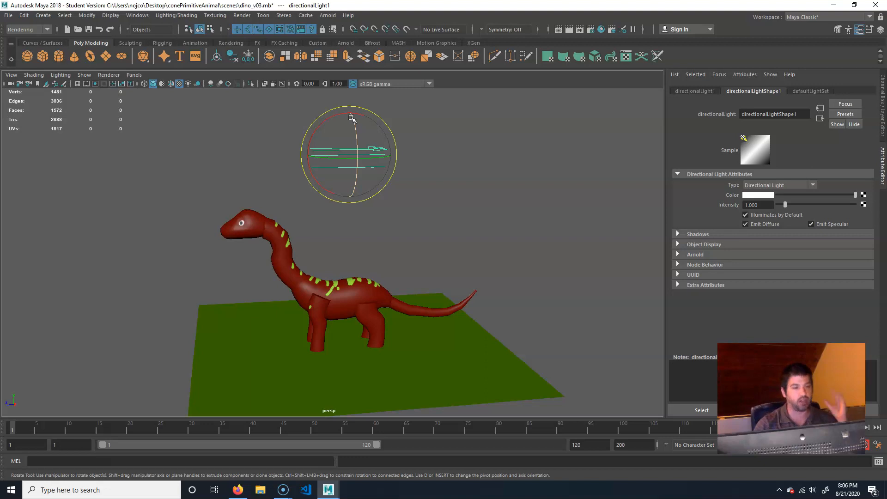
pyautogui.moveTo(351, 124); pyautogui.dragTo(428, 302)
pyautogui.moveTo(363, 306)
pyautogui.keyDown('alt'); pyautogui.mouseDown(button='right')
pyautogui.moveTo(343, 295)
pyautogui.moveTo(333, 301)
pyautogui.moveTo(347, 298)
pyautogui.mouseUp(button='right'); pyautogui.keyUp('alt')
pyautogui.keyDown('alt'); pyautogui.moveTo(355, 296); pyautogui.dragTo(367, 272, button='middle'); pyautogui.keyUp('alt')
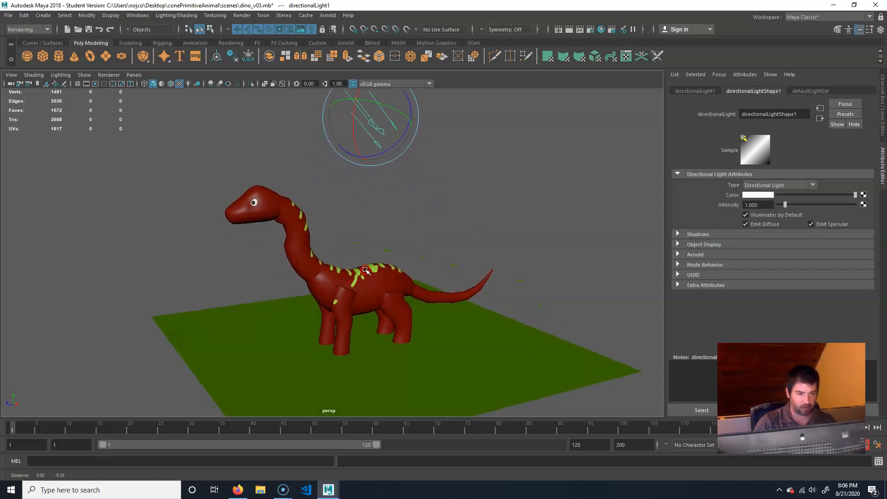
pyautogui.moveTo(382, 102); pyautogui.dragTo(417, 168)
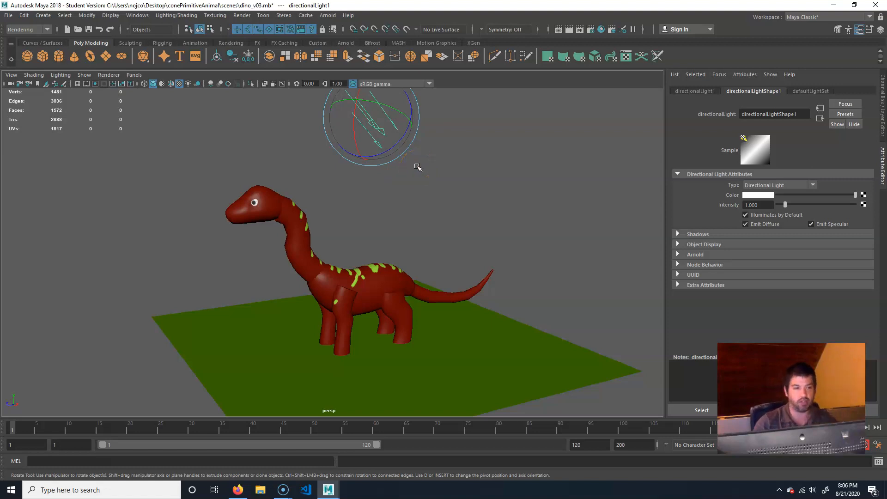
# Turn on scene lighting and shadows in the perspective viewport and slightly adjust the directional light's rotation
pyautogui.click(190, 85)
pyautogui.moveTo(382, 129)
pyautogui.mouseDown()
pyautogui.moveTo(354, 117)
pyautogui.moveTo(401, 123)
pyautogui.moveTo(381, 128)
pyautogui.mouseUp()
pyautogui.click(198, 85)
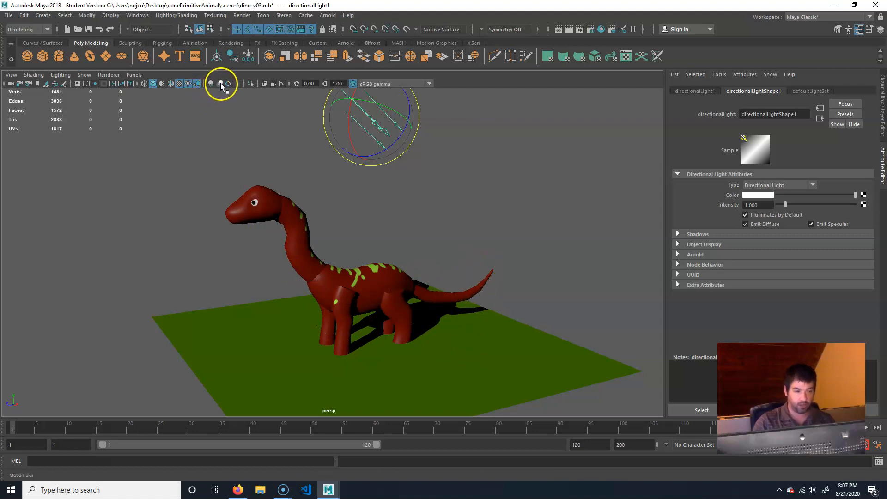
pyautogui.moveTo(405, 293)
pyautogui.keyDown('alt'); pyautogui.mouseDown()
pyautogui.moveTo(431, 291)
pyautogui.moveTo(419, 293)
pyautogui.mouseUp(); pyautogui.keyUp('alt')
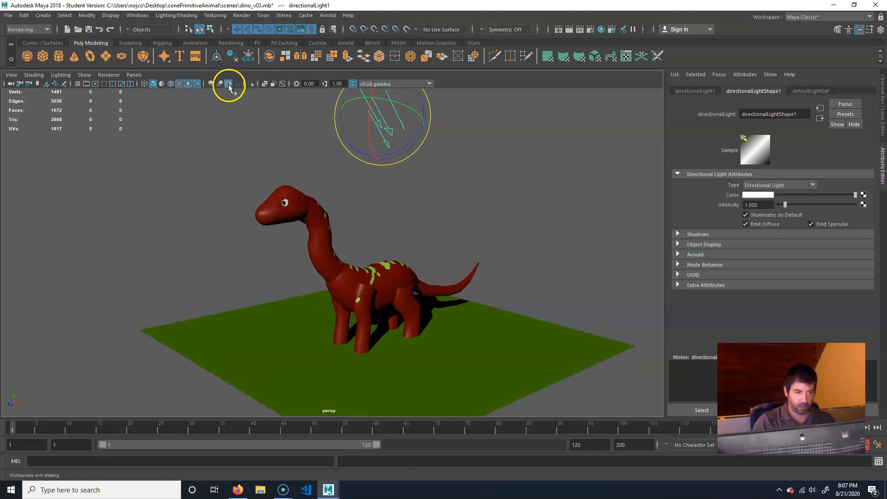
pyautogui.keyDown('alt'); pyautogui.moveTo(505, 254); pyautogui.dragTo(374, 270); pyautogui.keyUp('alt')
pyautogui.moveTo(422, 202)
pyautogui.keyDown('alt'); pyautogui.mouseDown()
pyautogui.moveTo(444, 246)
pyautogui.moveTo(484, 237)
pyautogui.moveTo(474, 236)
pyautogui.moveTo(467, 208)
pyautogui.mouseUp(); pyautogui.keyUp('alt')
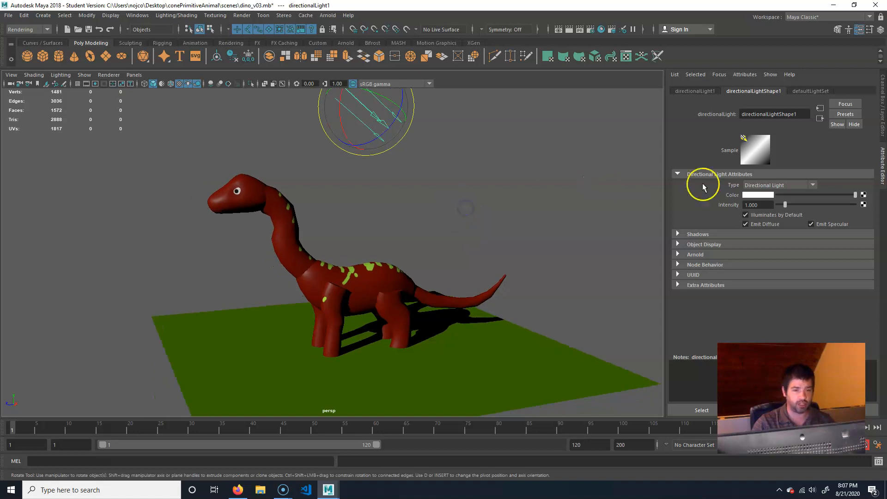
# Tint the directional light's color to a slightly warm white and set its intensity to 1.25
pyautogui.click(767, 194)
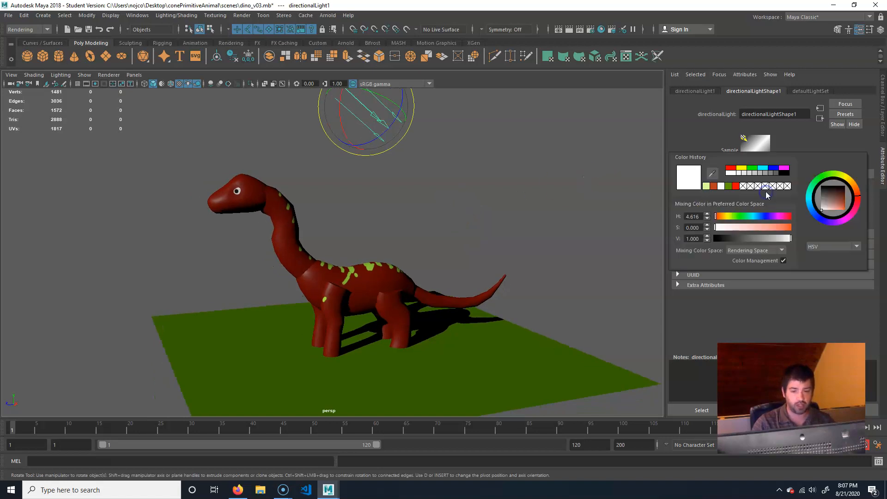
pyautogui.click(771, 195)
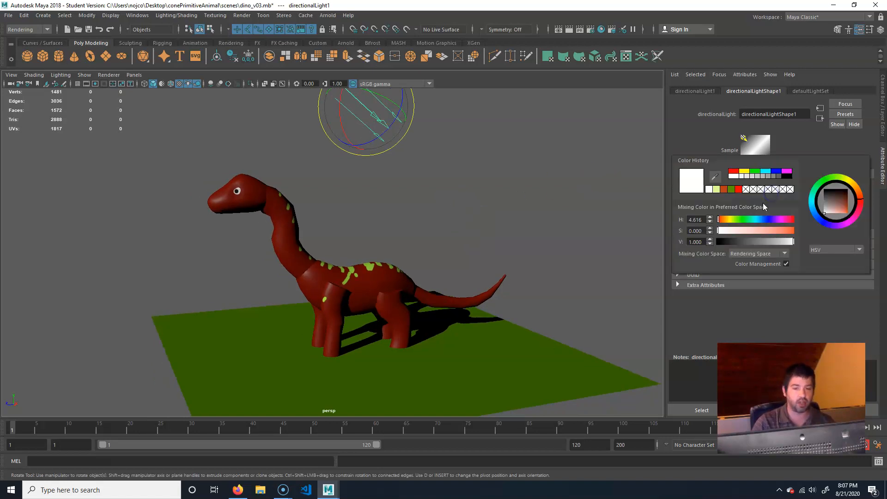
pyautogui.moveTo(723, 219)
pyautogui.mouseDown()
pyautogui.moveTo(738, 232)
pyautogui.moveTo(727, 234)
pyautogui.mouseUp()
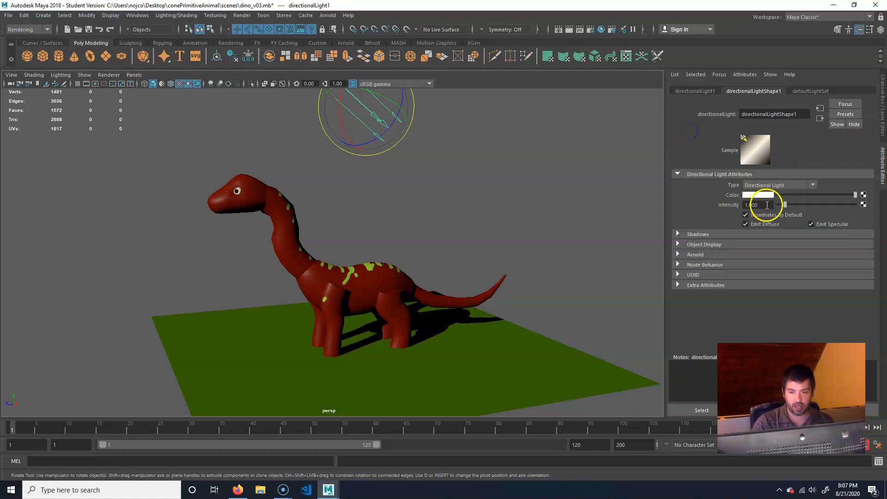
pyautogui.write('1.25')
pyautogui.press('Return')
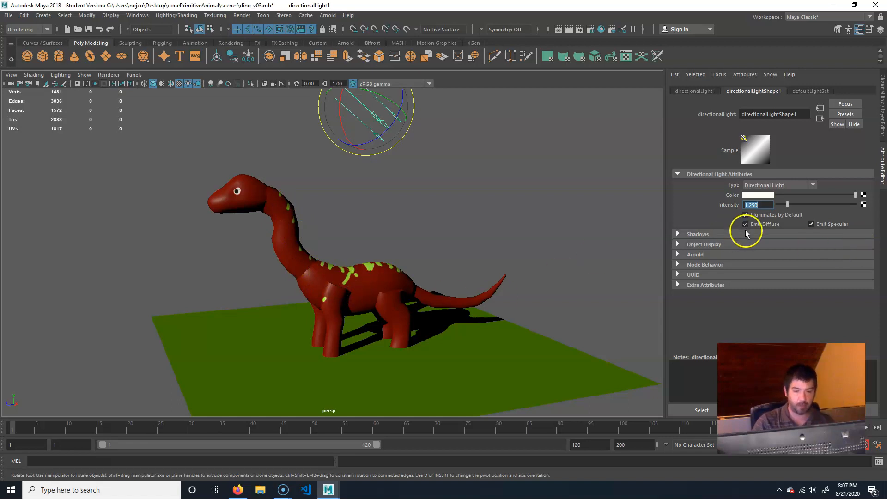
# Expand the directional light's shadow attributes and check the Use Ray Trace Shadows option
pyautogui.click(689, 234)
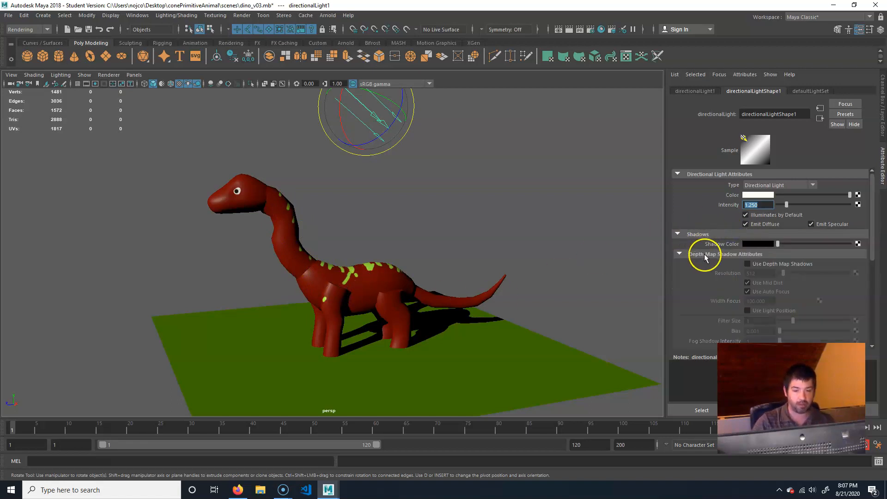
pyautogui.scroll(-5, 705, 254)
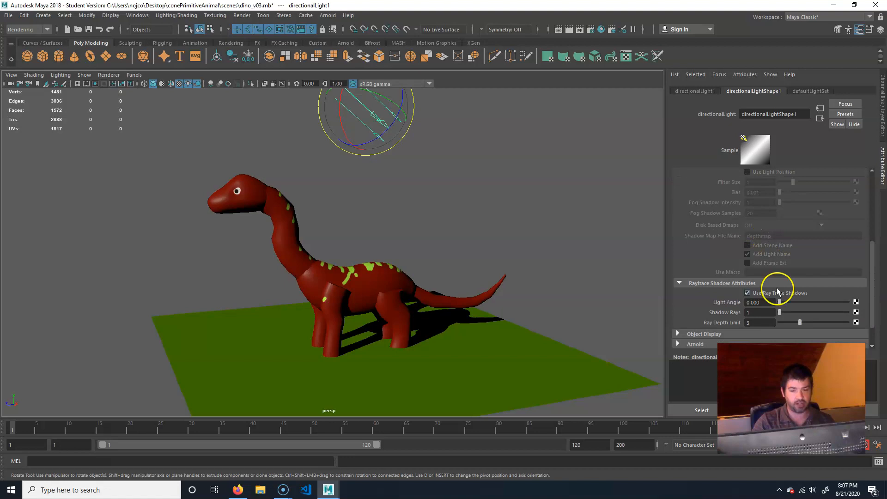
pyautogui.click(759, 295)
pyautogui.click(764, 294)
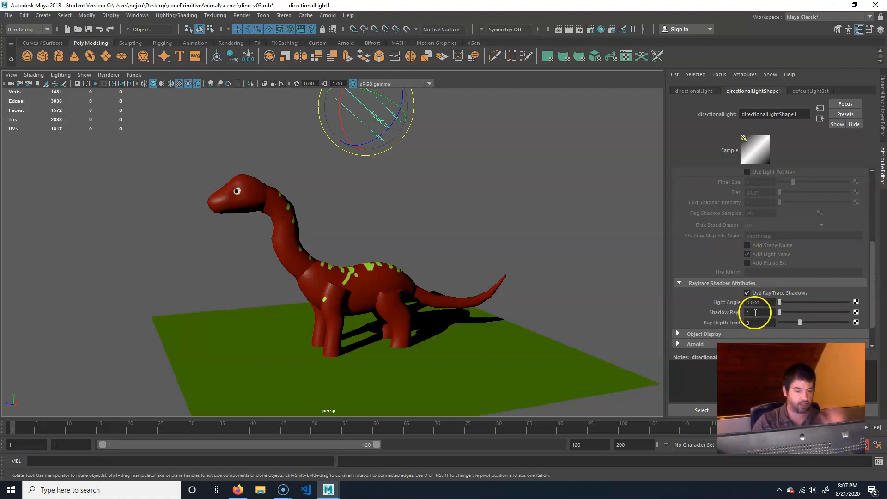
# Examine the shadows cast on the ground and across the dinosaur's body and legs from several angles
pyautogui.keyDown('alt'); pyautogui.moveTo(464, 200); pyautogui.dragTo(400, 297); pyautogui.keyUp('alt')
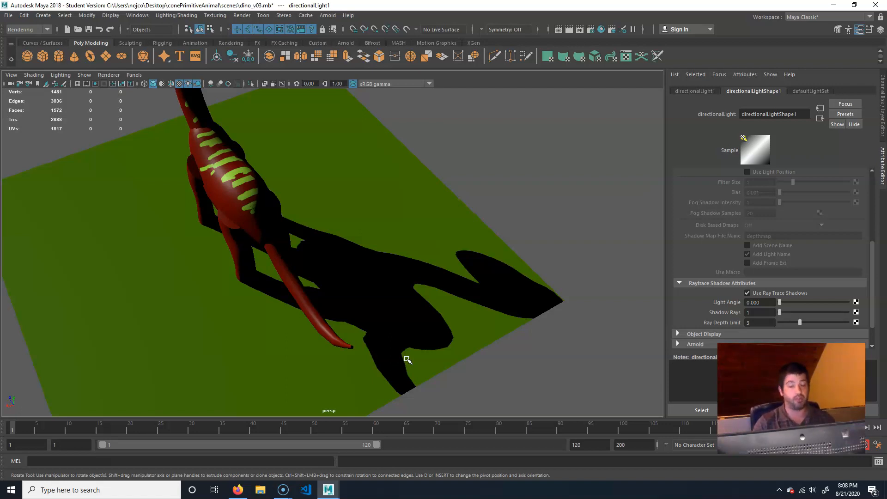
pyautogui.keyDown('alt'); pyautogui.moveTo(369, 147); pyautogui.dragTo(368, 226); pyautogui.keyUp('alt')
pyautogui.keyDown('alt'); pyautogui.moveTo(512, 317); pyautogui.dragTo(403, 313); pyautogui.keyUp('alt')
pyautogui.keyDown('alt'); pyautogui.moveTo(403, 314); pyautogui.dragTo(452, 254, button='middle'); pyautogui.keyUp('alt')
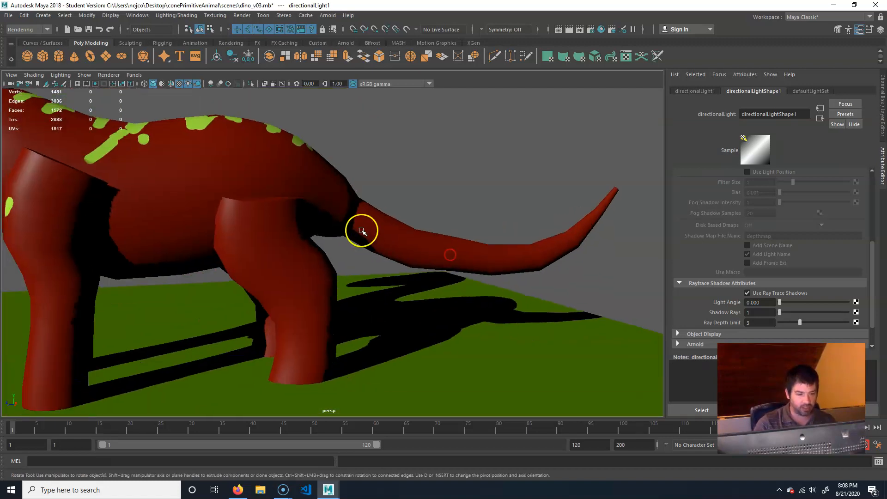
pyautogui.keyDown('alt'); pyautogui.moveTo(327, 244); pyautogui.dragTo(203, 232); pyautogui.keyUp('alt')
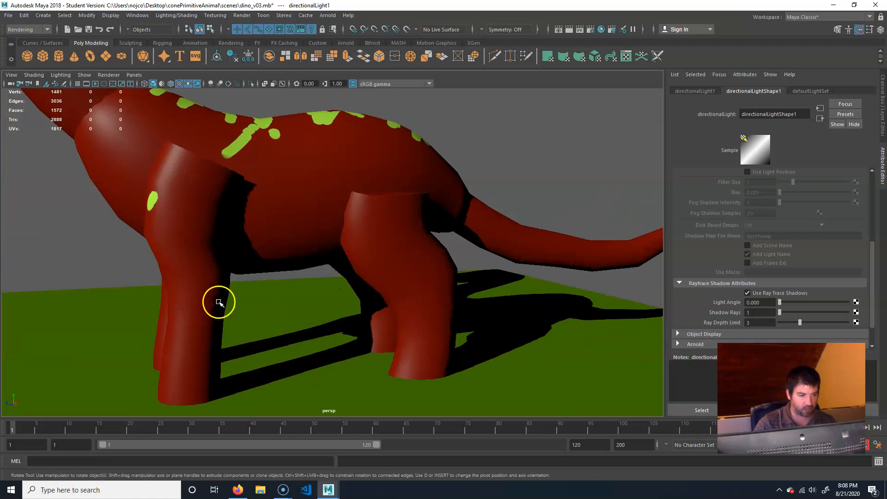
pyautogui.keyDown('alt'); pyautogui.moveTo(513, 309); pyautogui.dragTo(299, 293, button='right'); pyautogui.keyUp('alt')
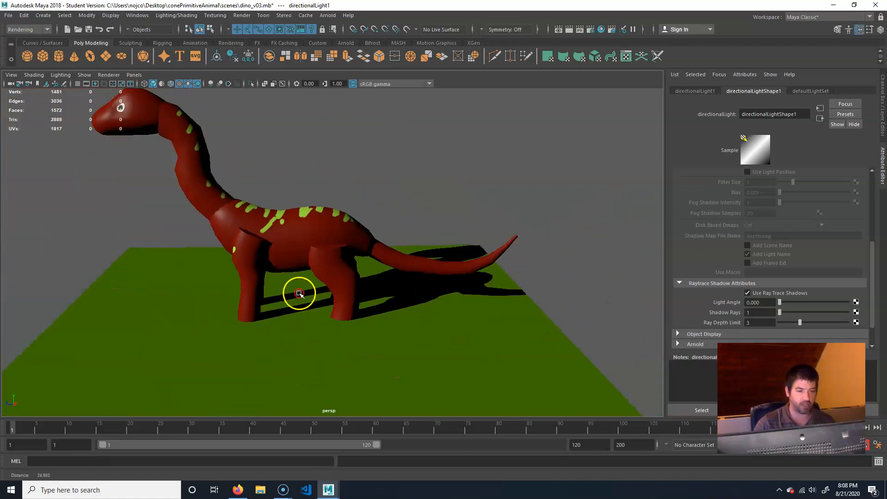
pyautogui.keyDown('alt'); pyautogui.moveTo(314, 219); pyautogui.dragTo(334, 252, button='middle'); pyautogui.keyUp('alt')
pyautogui.scroll(-3, 388, 266)
pyautogui.moveTo(387, 259)
pyautogui.keyDown('alt'); pyautogui.mouseDown()
pyautogui.moveTo(406, 264)
pyautogui.moveTo(390, 258)
pyautogui.mouseUp(); pyautogui.keyUp('alt')
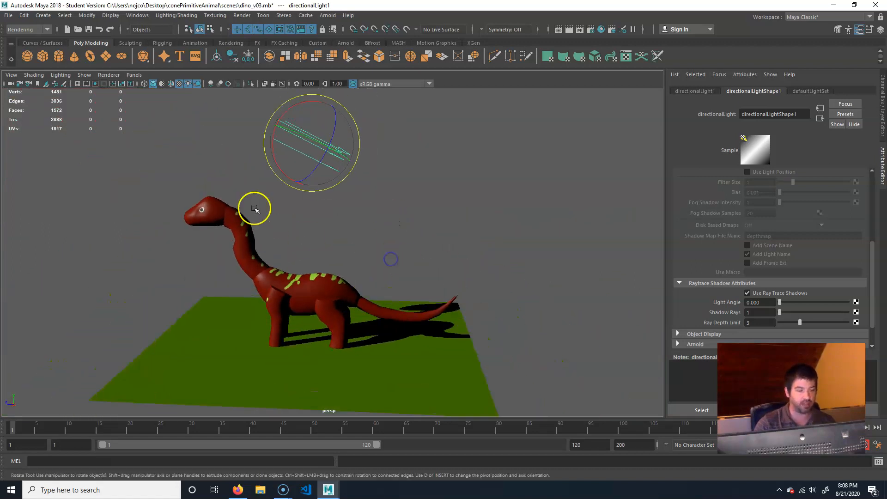
# Duplicate the directional light, move the copy towards the tail to about -0.42, 10.08, -4.36, and scale it down uniformly
pyautogui.click(386, 220)
pyautogui.moveTo(311, 180); pyautogui.dragTo(338, 139)
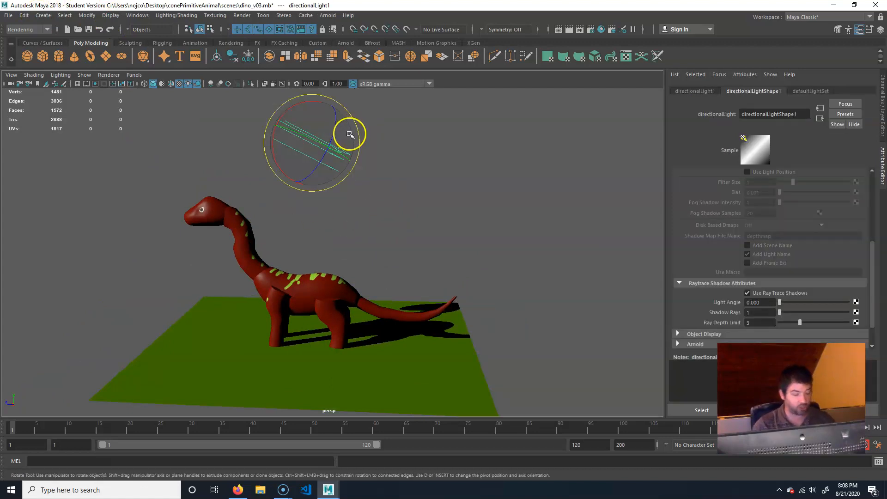
pyautogui.press('w')
pyautogui.moveTo(313, 144); pyautogui.dragTo(406, 148)
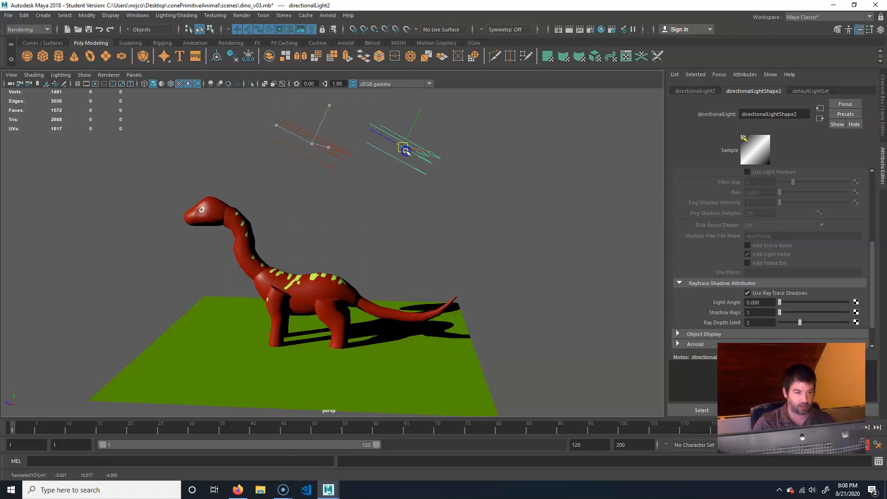
pyautogui.keyDown('alt'); pyautogui.moveTo(392, 184); pyautogui.dragTo(395, 189); pyautogui.keyUp('alt')
pyautogui.press('r')
pyautogui.moveTo(409, 151); pyautogui.dragTo(392, 152)
pyautogui.moveTo(439, 217)
pyautogui.keyDown('alt'); pyautogui.mouseDown()
pyautogui.moveTo(499, 212)
pyautogui.moveTo(448, 208)
pyautogui.moveTo(441, 216)
pyautogui.mouseUp(); pyautogui.keyUp('alt')
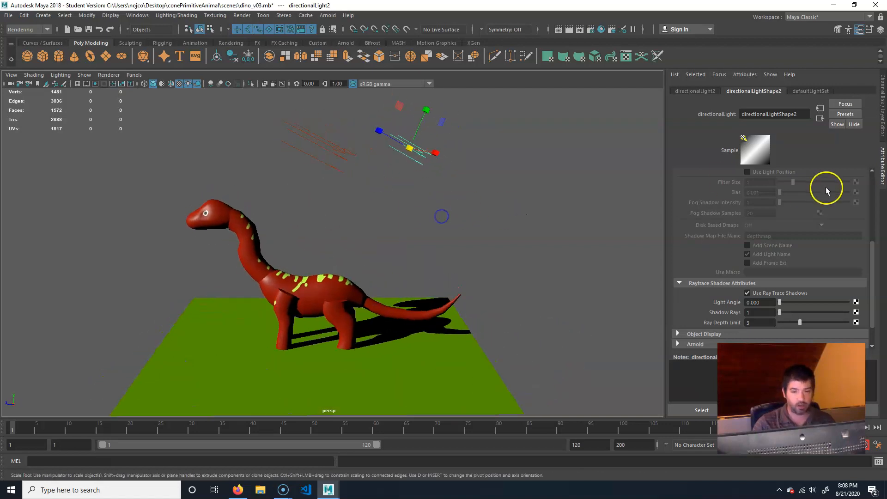
# Set the second light's color to pale blue with hue about 189 and saturation about 0.31, and its intensity to 0.6
pyautogui.scroll(5, 763, 259)
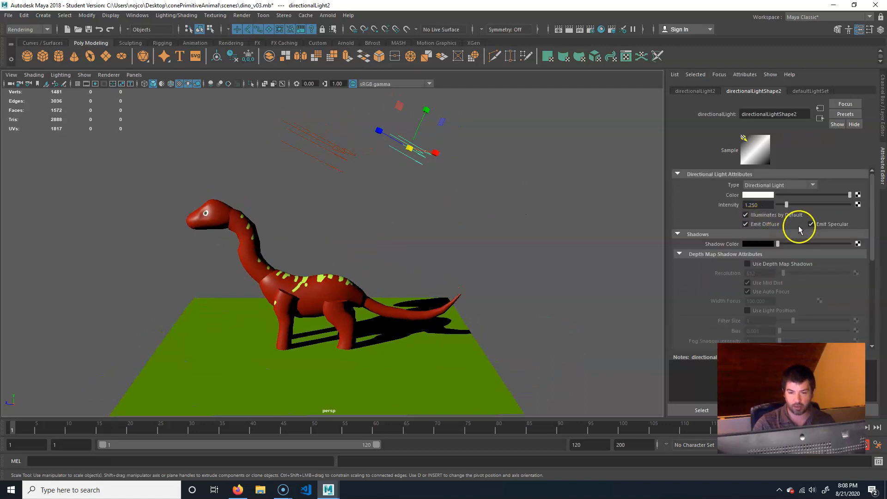
pyautogui.click(758, 196)
pyautogui.click(747, 220)
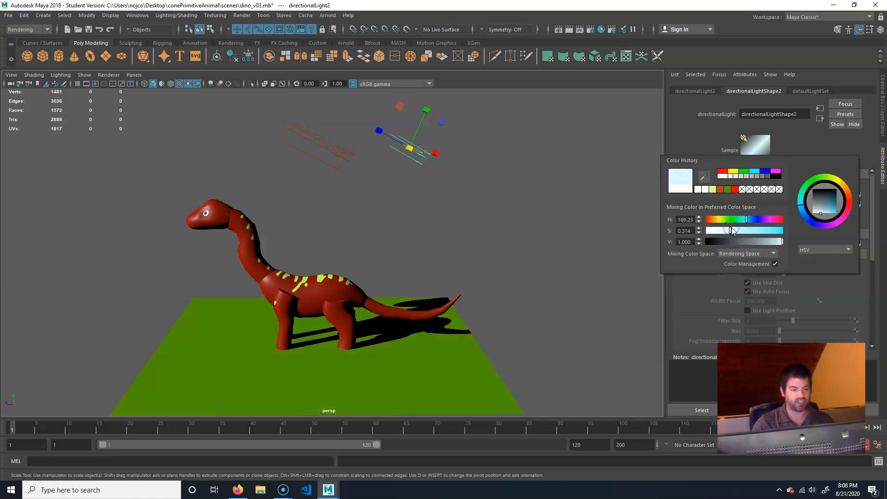
pyautogui.click(682, 121)
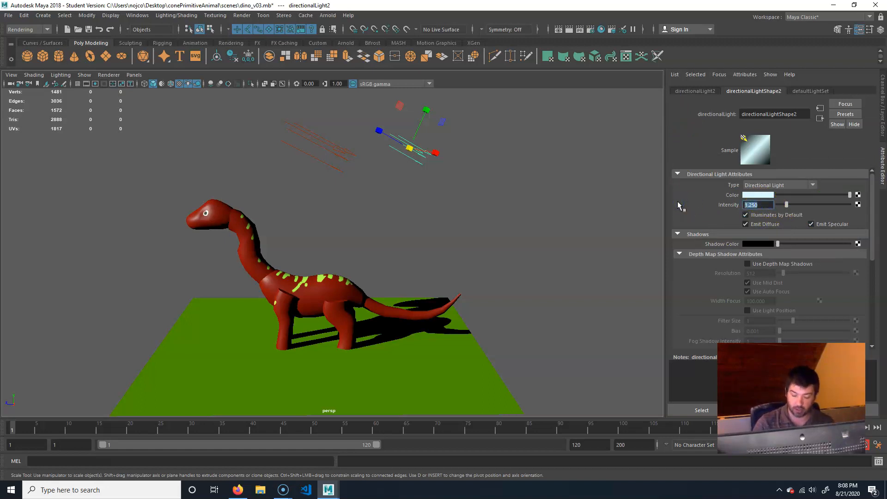
pyautogui.write('.')
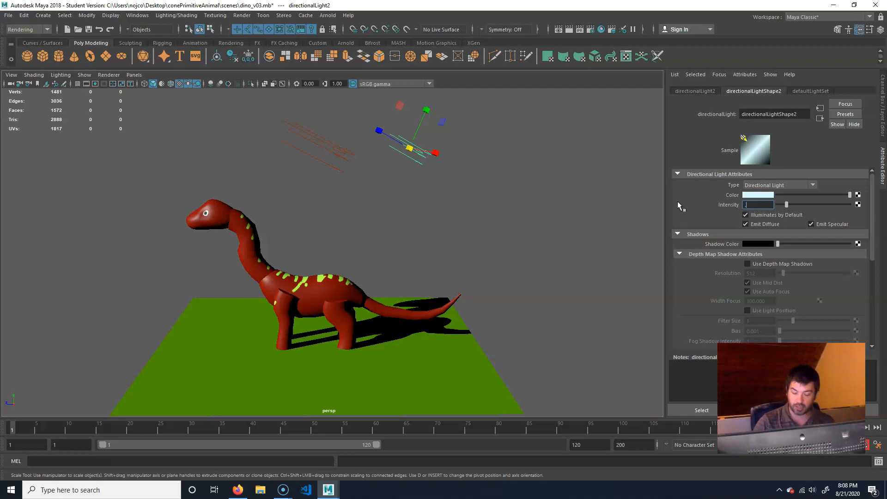
pyautogui.write('6')
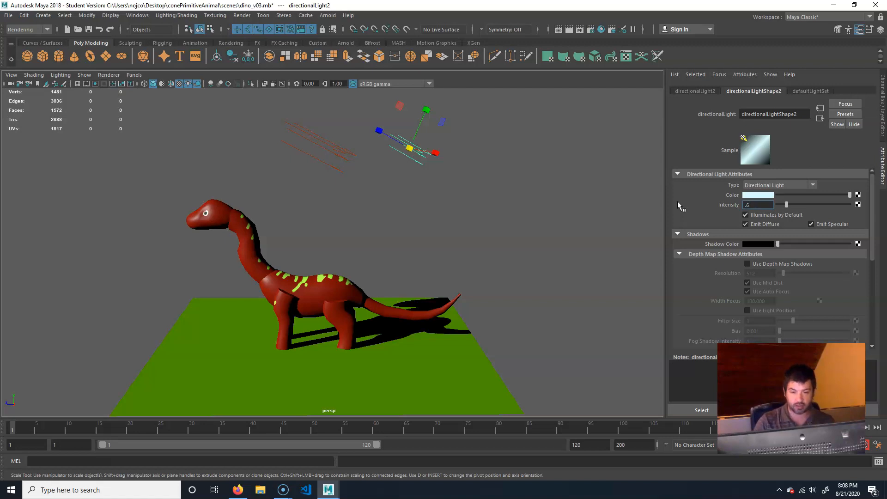
pyautogui.press('Return')
pyautogui.click(646, 247)
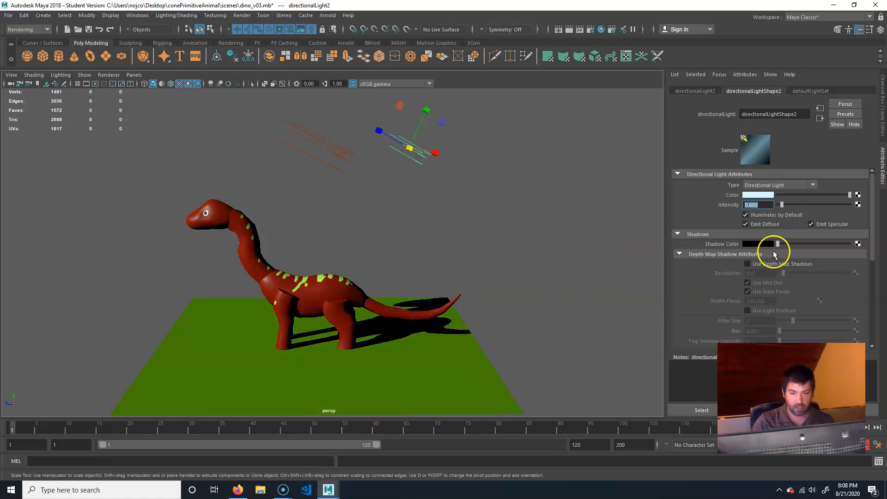
# Rotate the second directional light slightly and disable Use Ray Trace Shadows for it
pyautogui.scroll(-5, 775, 255)
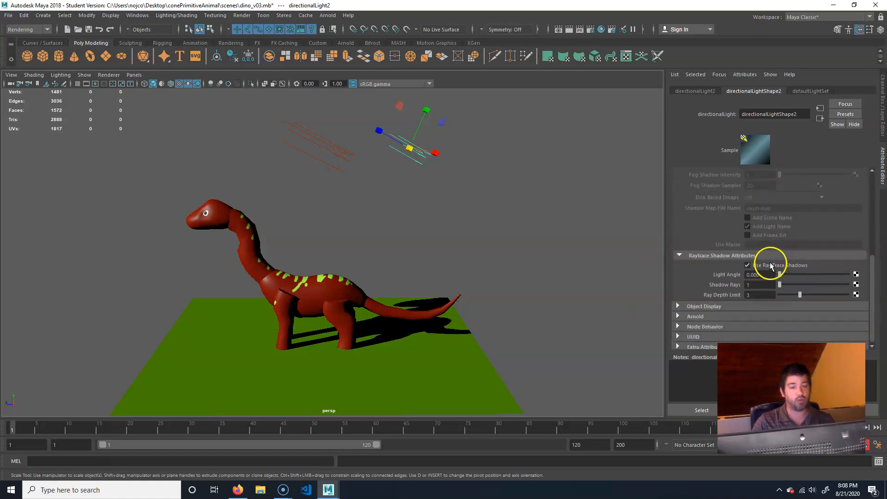
pyautogui.keyDown('alt'); pyautogui.moveTo(411, 181); pyautogui.dragTo(405, 199, button='middle'); pyautogui.keyUp('alt')
pyautogui.press('e')
pyautogui.moveTo(403, 172); pyautogui.dragTo(399, 143)
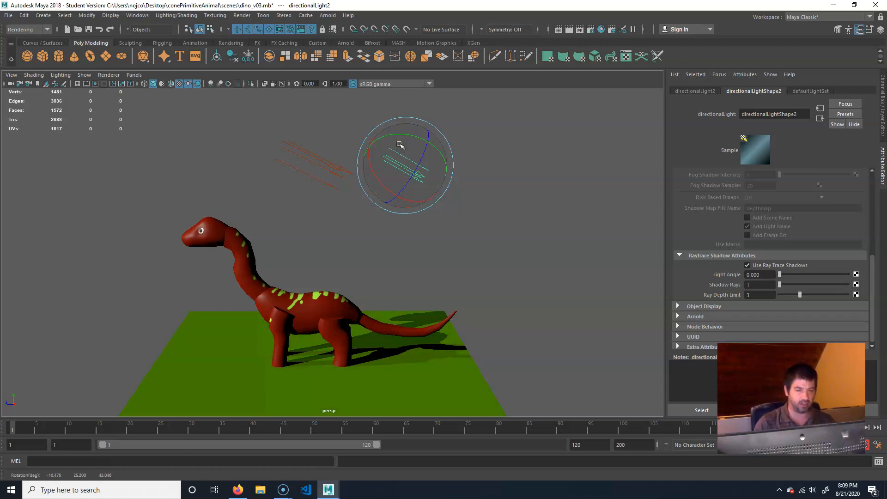
pyautogui.moveTo(400, 145); pyautogui.dragTo(400, 145)
pyautogui.scroll(5, 786, 245)
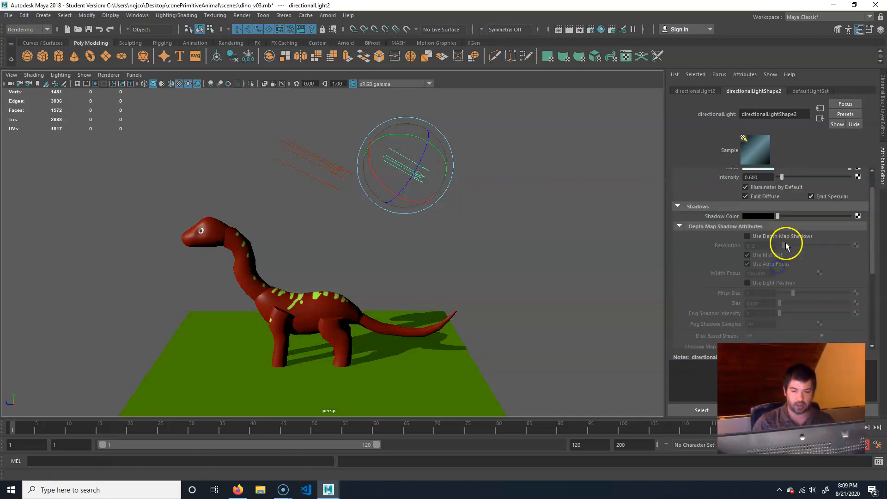
pyautogui.scroll(-5, 808, 227)
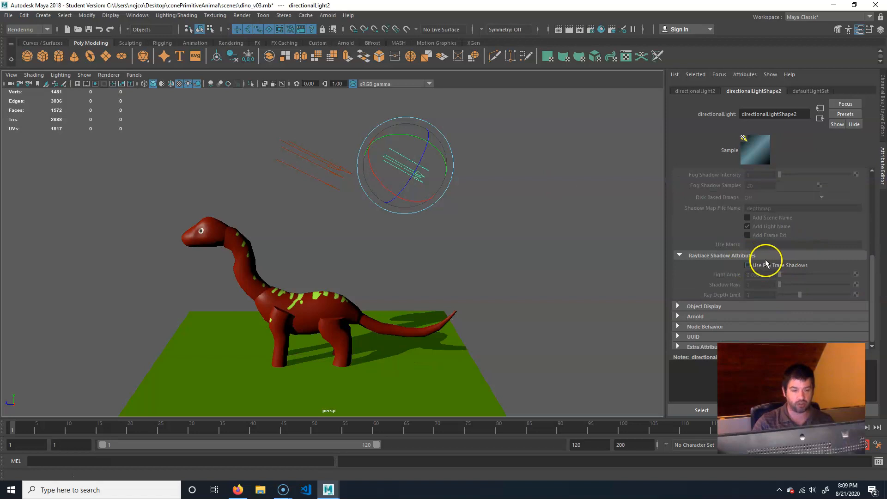
# Rotate the second light to about 134.8, 17.9, 244.8 so it shines from the tail side down towards the dinosaur's front
pyautogui.keyDown('alt'); pyautogui.moveTo(398, 192); pyautogui.dragTo(434, 242); pyautogui.keyUp('alt')
pyautogui.keyDown('alt'); pyautogui.moveTo(360, 251); pyautogui.dragTo(370, 251); pyautogui.keyUp('alt')
pyautogui.click(504, 220)
pyautogui.click(375, 224)
pyautogui.keyDown('alt'); pyautogui.moveTo(455, 253); pyautogui.dragTo(347, 254); pyautogui.keyUp('alt')
pyautogui.moveTo(289, 174); pyautogui.dragTo(440, 212)
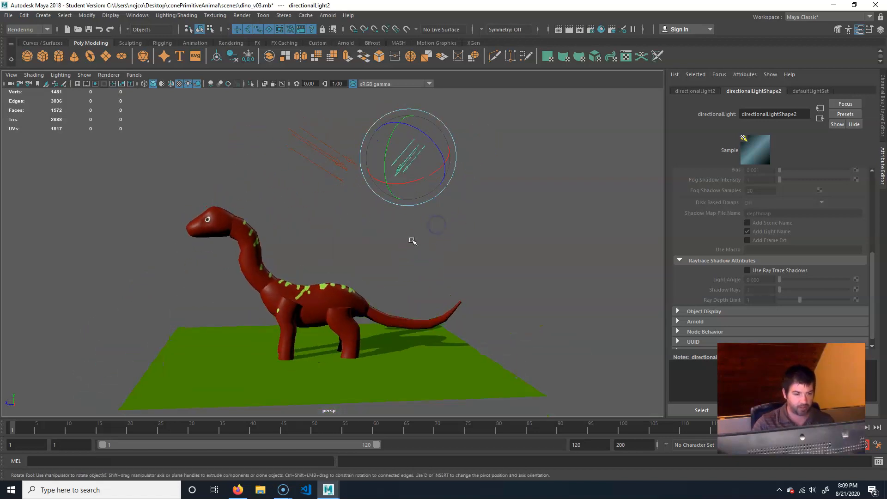
pyautogui.moveTo(402, 188); pyautogui.dragTo(411, 186)
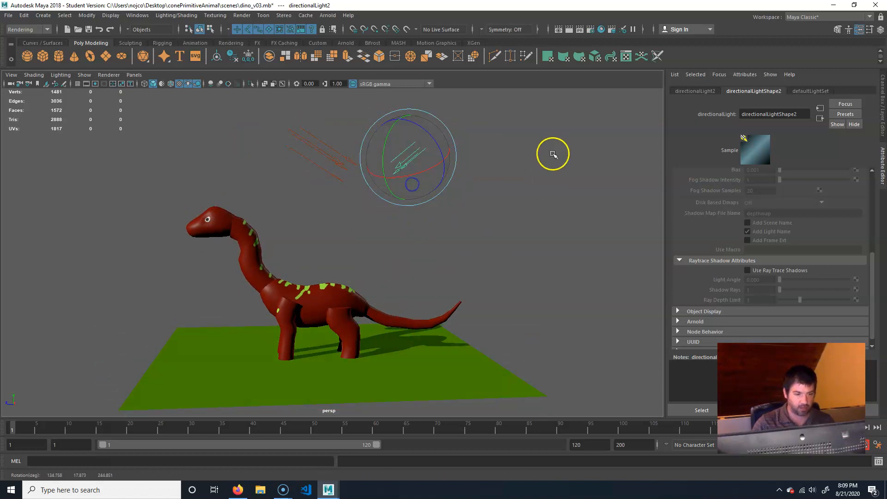
pyautogui.keyDown('alt'); pyautogui.moveTo(369, 383); pyautogui.dragTo(451, 321, button='middle'); pyautogui.keyUp('alt')
pyautogui.keyDown('alt'); pyautogui.moveTo(467, 322); pyautogui.dragTo(551, 323, button='right'); pyautogui.keyUp('alt')
pyautogui.keyDown('alt'); pyautogui.moveTo(447, 313); pyautogui.dragTo(436, 291); pyautogui.keyUp('alt')
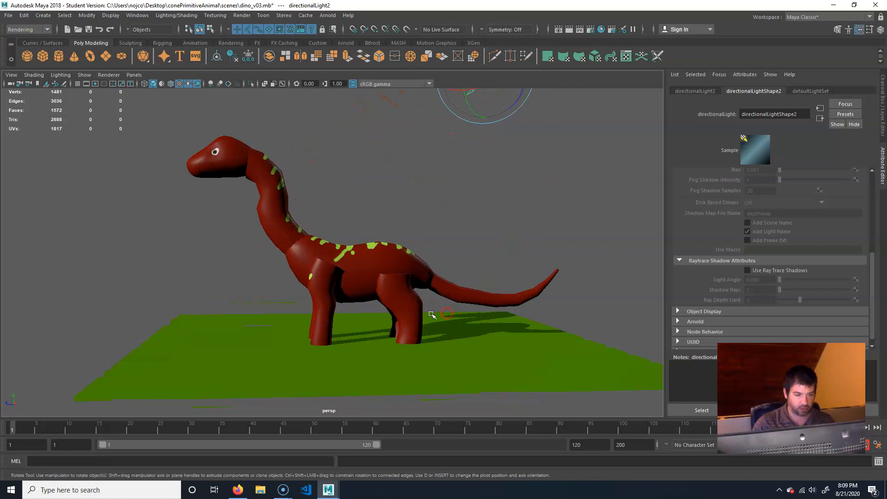
# Duplicate the pale blue second directional light and move the copy sideways, further towards the dinosaur's tail
pyautogui.keyDown('alt'); pyautogui.moveTo(379, 253); pyautogui.dragTo(362, 307); pyautogui.keyUp('alt')
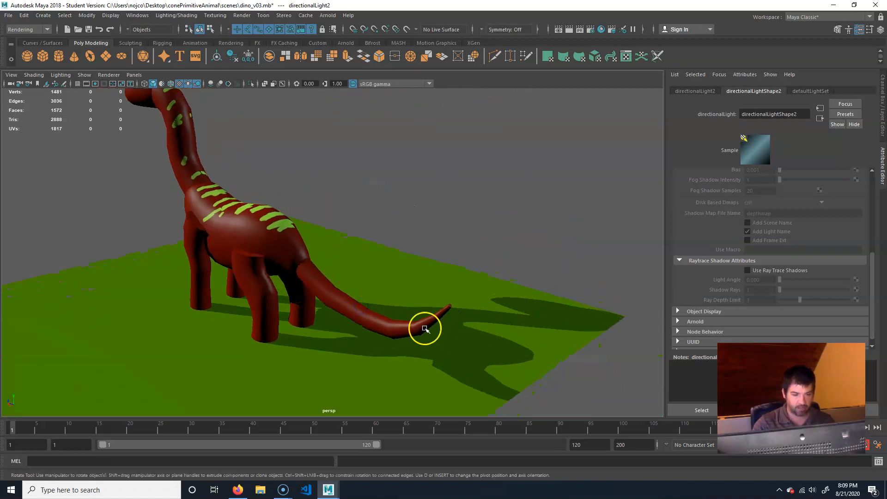
pyautogui.keyDown('alt'); pyautogui.moveTo(425, 328); pyautogui.dragTo(491, 320); pyautogui.keyUp('alt')
pyautogui.keyDown('alt'); pyautogui.moveTo(354, 260); pyautogui.dragTo(418, 234); pyautogui.keyUp('alt')
pyautogui.keyDown('alt'); pyautogui.moveTo(529, 230); pyautogui.dragTo(416, 261, button='right'); pyautogui.keyUp('alt')
pyautogui.keyDown('alt'); pyautogui.moveTo(441, 251); pyautogui.dragTo(401, 313, button='middle'); pyautogui.keyUp('alt')
pyautogui.keyDown('alt'); pyautogui.moveTo(431, 145); pyautogui.dragTo(367, 155, button='right'); pyautogui.keyUp('alt')
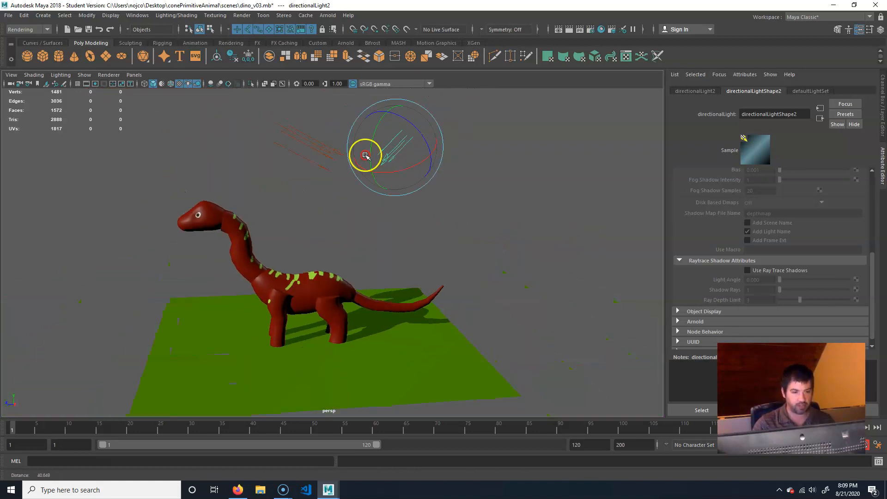
pyautogui.hotkey('ctrl', 'd')
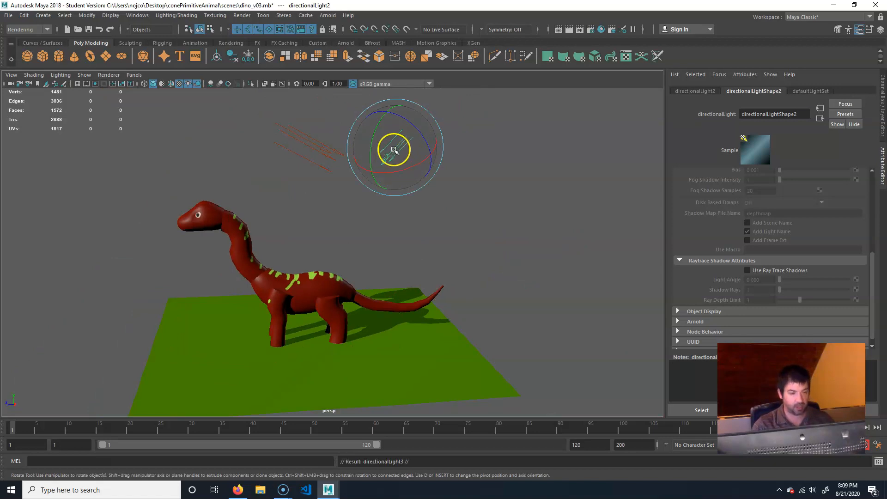
pyautogui.press('w')
pyautogui.moveTo(396, 148); pyautogui.dragTo(452, 153)
# Rotate the third directional light so it points upward from the tail side towards the dinosaur's head
pyautogui.keyDown('alt'); pyautogui.moveTo(512, 218); pyautogui.dragTo(420, 225); pyautogui.keyUp('alt')
pyautogui.press('e')
pyautogui.keyDown('alt'); pyautogui.moveTo(358, 225); pyautogui.dragTo(390, 210); pyautogui.keyUp('alt')
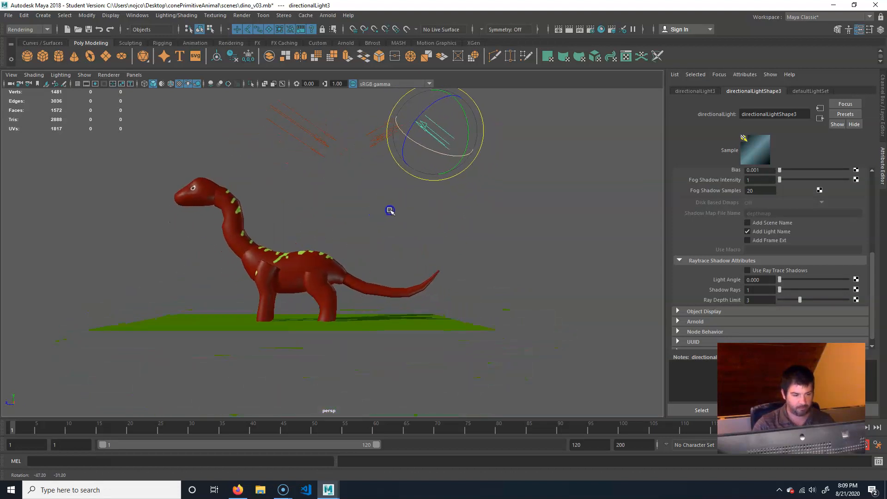
# Examine the third light's effect on the dinosaur from several angles and compare its direction with the second light's
pyautogui.keyDown('alt'); pyautogui.moveTo(255, 349); pyautogui.dragTo(374, 329, button='right'); pyautogui.keyUp('alt')
pyautogui.keyDown('alt'); pyautogui.moveTo(374, 329); pyautogui.dragTo(420, 274, button='middle'); pyautogui.keyUp('alt')
pyautogui.keyDown('alt'); pyautogui.moveTo(322, 268); pyautogui.dragTo(305, 281); pyautogui.keyUp('alt')
pyautogui.keyDown('alt'); pyautogui.moveTo(376, 259); pyautogui.dragTo(430, 171); pyautogui.keyUp('alt')
pyautogui.keyDown('alt'); pyautogui.moveTo(500, 238); pyautogui.dragTo(501, 338); pyautogui.keyUp('alt')
pyautogui.keyDown('alt'); pyautogui.moveTo(334, 277); pyautogui.dragTo(292, 240); pyautogui.keyUp('alt')
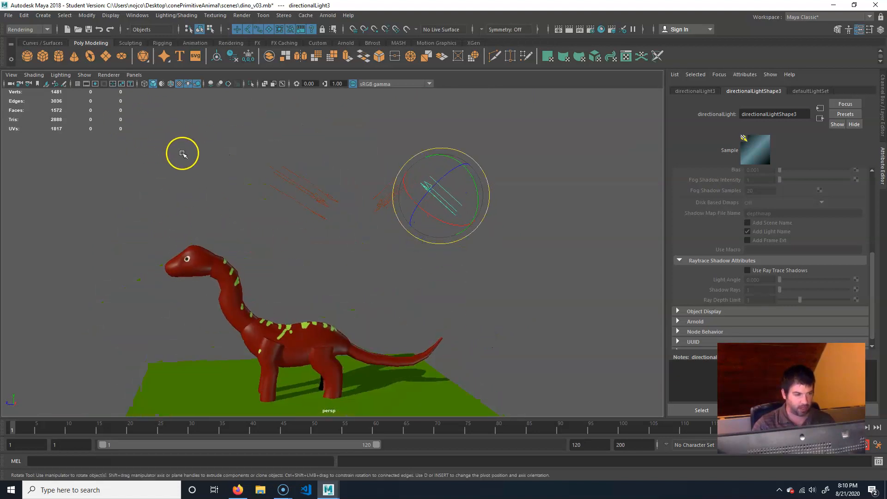
pyautogui.keyDown('alt'); pyautogui.moveTo(396, 254); pyautogui.dragTo(418, 249); pyautogui.keyUp('alt')
pyautogui.click(337, 304)
pyautogui.click(383, 167)
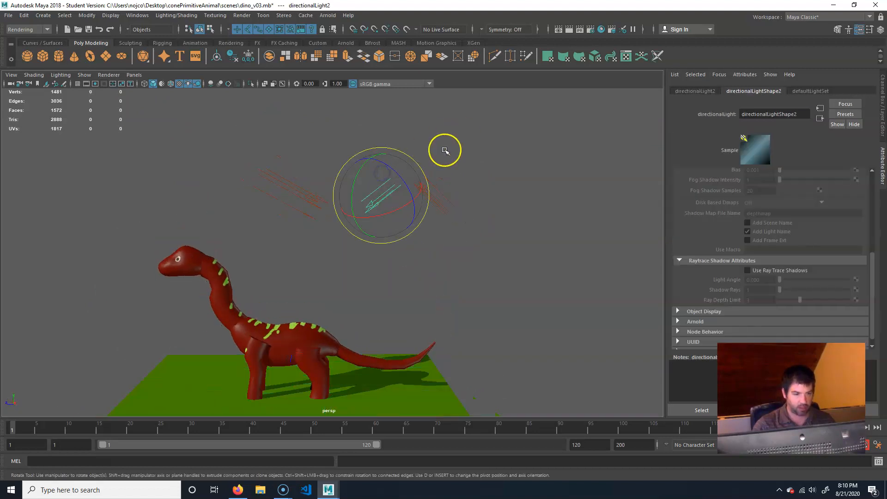
pyautogui.moveTo(446, 261)
pyautogui.keyDown('alt'); pyautogui.mouseDown()
pyautogui.moveTo(464, 242)
pyautogui.moveTo(455, 267)
pyautogui.moveTo(443, 267)
pyautogui.mouseUp(); pyautogui.keyUp('alt')
pyautogui.click(449, 205)
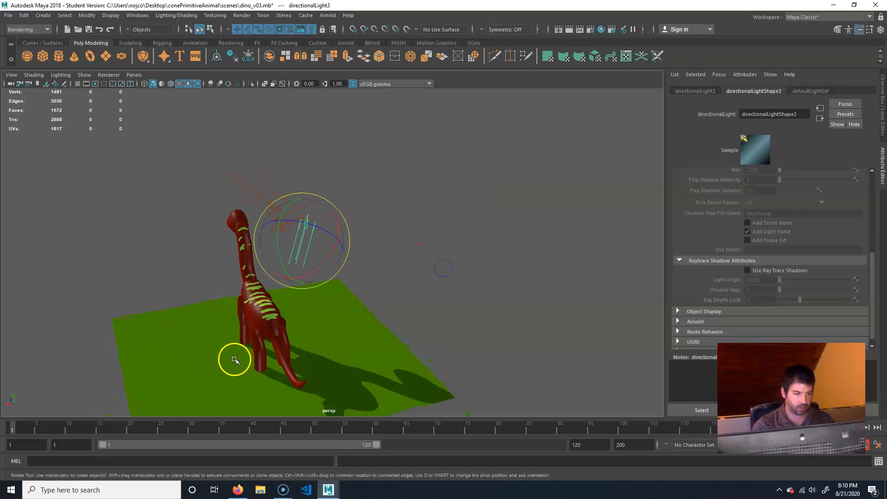
pyautogui.keyDown('alt'); pyautogui.moveTo(234, 359); pyautogui.dragTo(260, 368); pyautogui.keyUp('alt')
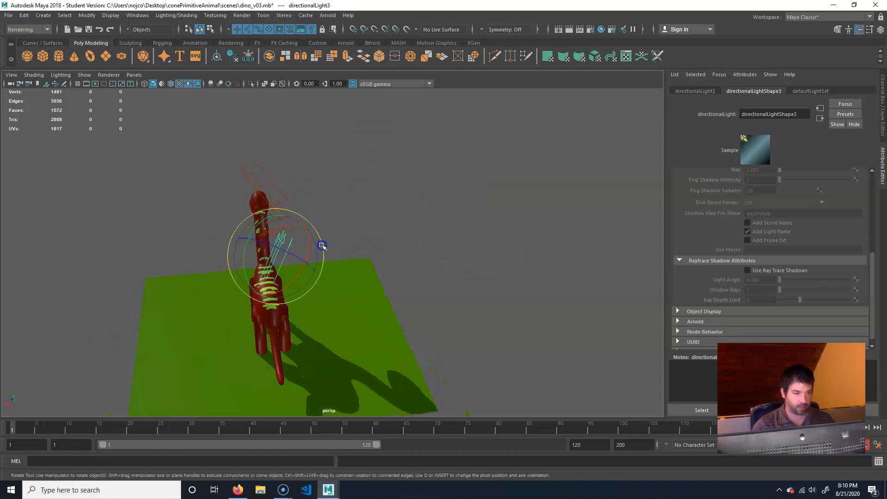
pyautogui.keyDown('alt'); pyautogui.moveTo(322, 245); pyautogui.dragTo(405, 226); pyautogui.keyUp('alt')
# Change the third directional light's color to pale green and set its intensity to 0.5
pyautogui.scroll(6, 761, 192)
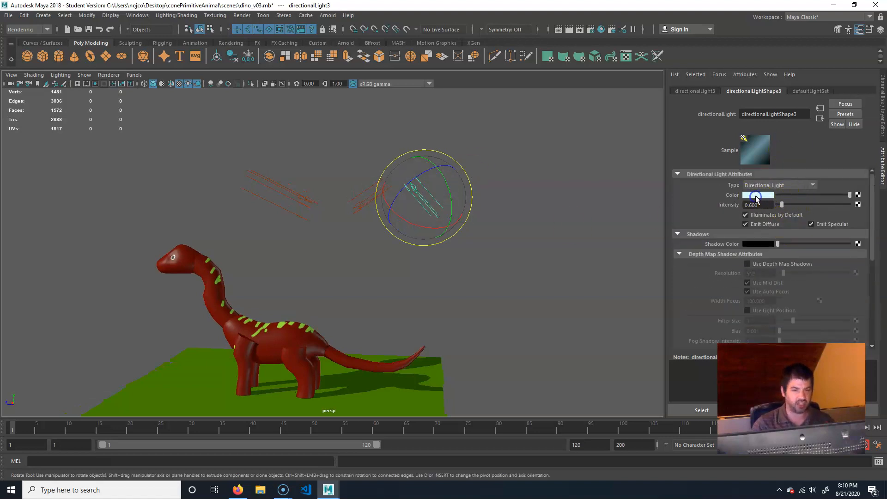
pyautogui.click(756, 196)
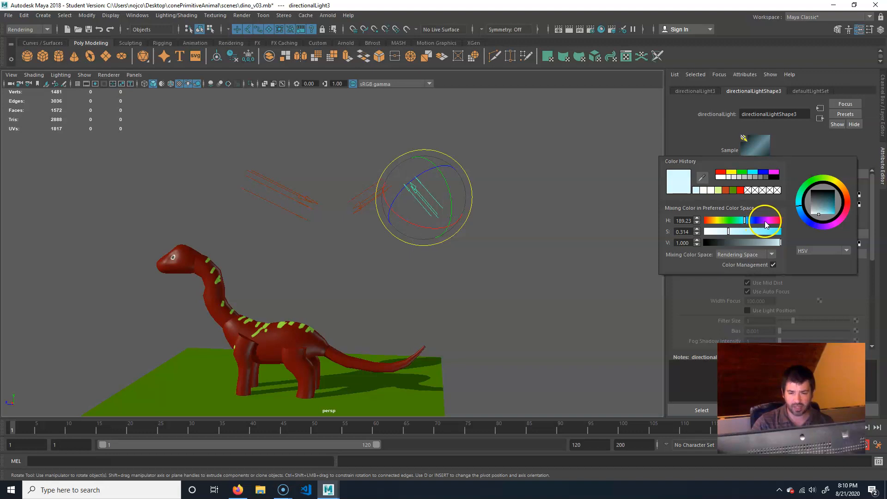
pyautogui.moveTo(763, 225); pyautogui.dragTo(727, 224)
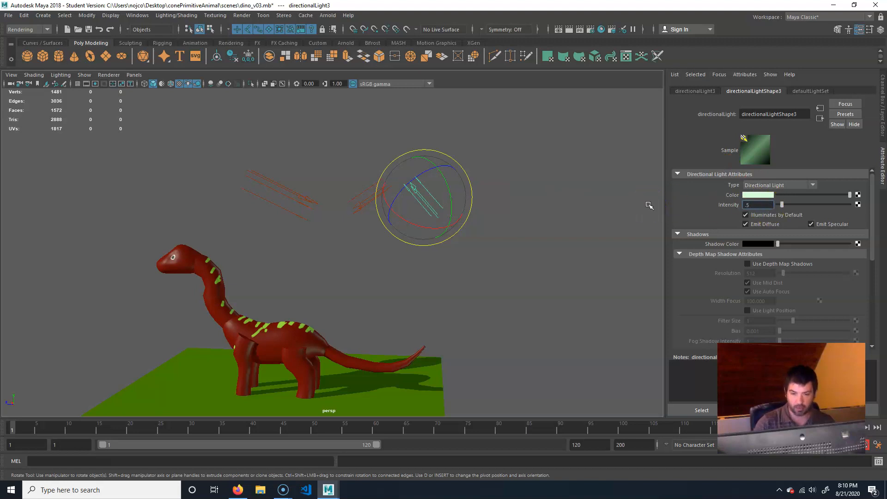
pyautogui.press('Return')
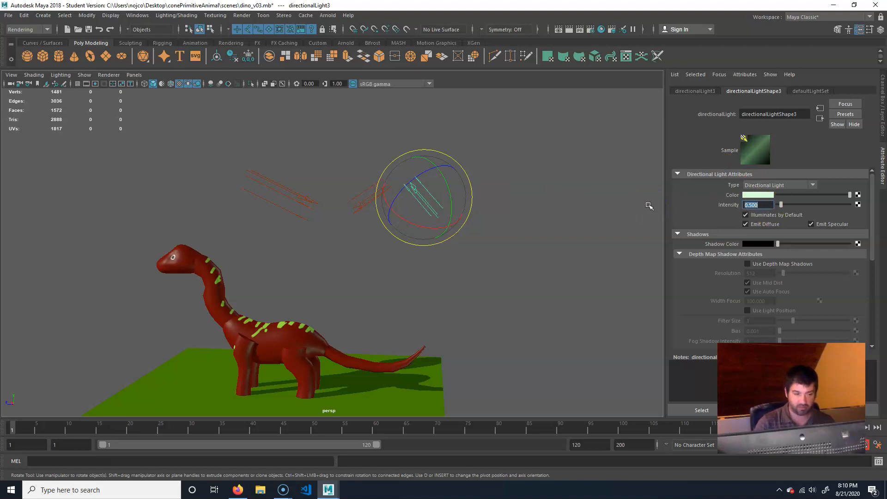
# Toggle Emit Specular on the third directional light to compare the highlights, and leave it disabled
pyautogui.click(812, 224)
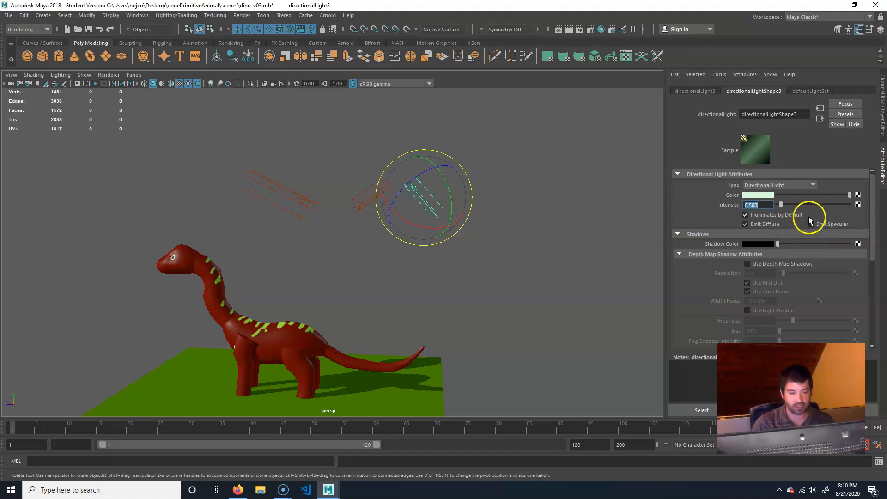
pyautogui.click(819, 225)
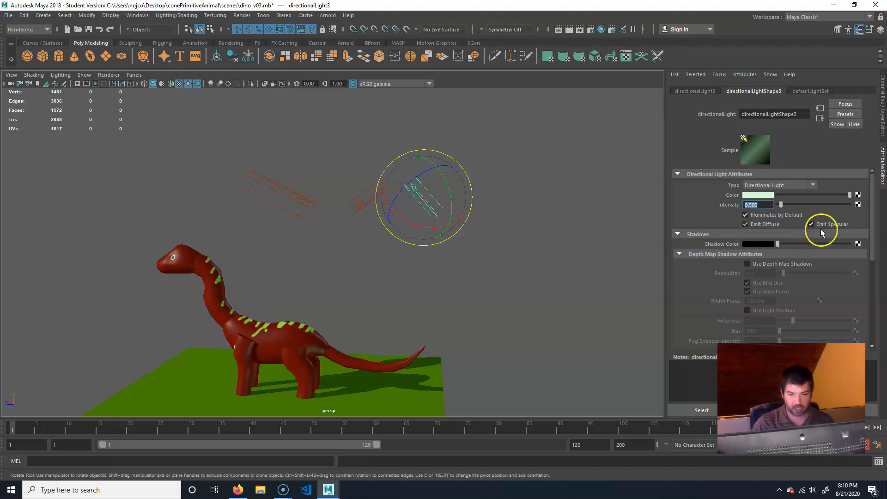
pyautogui.click(365, 195)
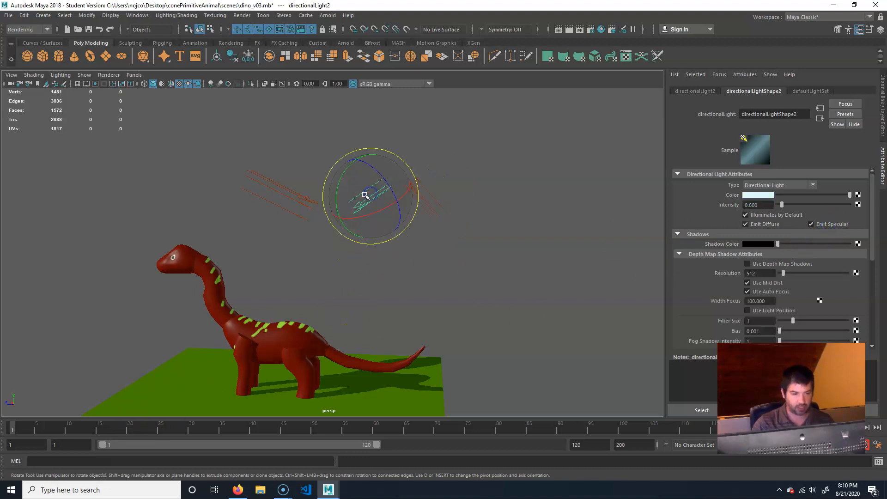
pyautogui.click(531, 202)
pyautogui.moveTo(438, 227); pyautogui.dragTo(459, 185)
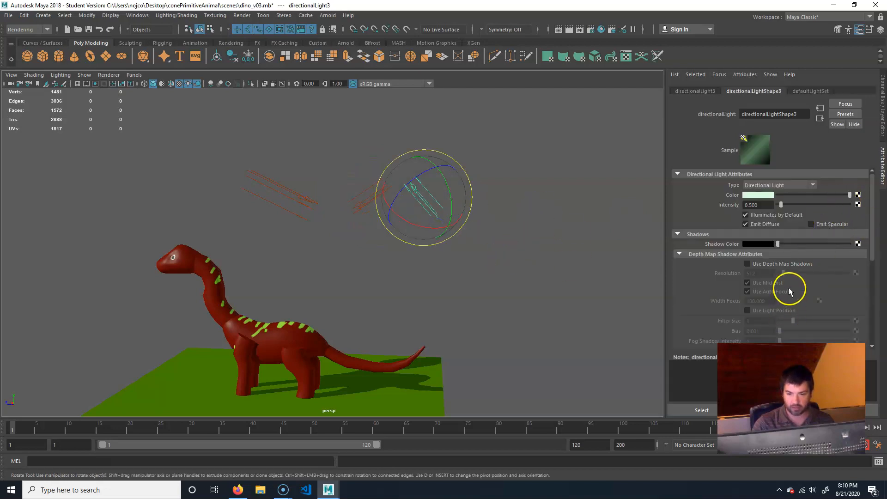
pyautogui.scroll(-5, 785, 296)
pyautogui.scroll(3, 749, 224)
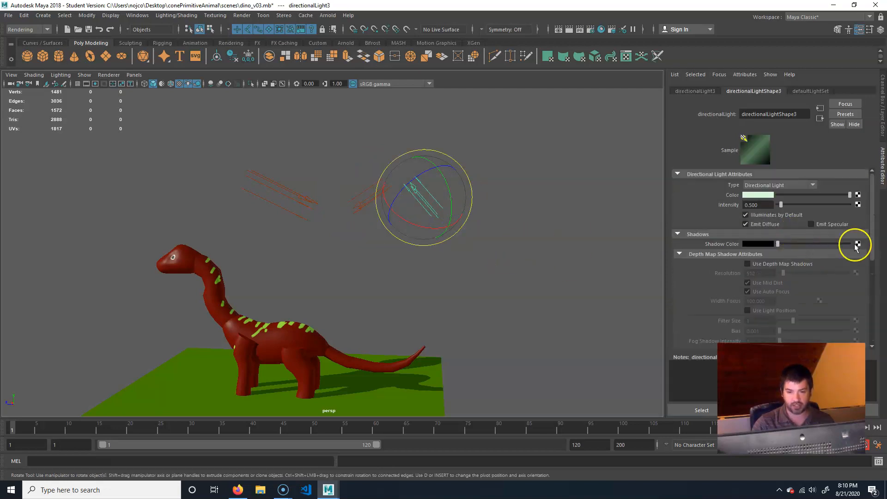
# Examine the dinosaur's lighting under all three directional lights from several angles and distances
pyautogui.keyDown('alt'); pyautogui.moveTo(357, 239); pyautogui.dragTo(401, 202, button='middle'); pyautogui.keyUp('alt')
pyautogui.keyDown('alt'); pyautogui.moveTo(400, 202); pyautogui.dragTo(426, 213, button='right'); pyautogui.keyUp('alt')
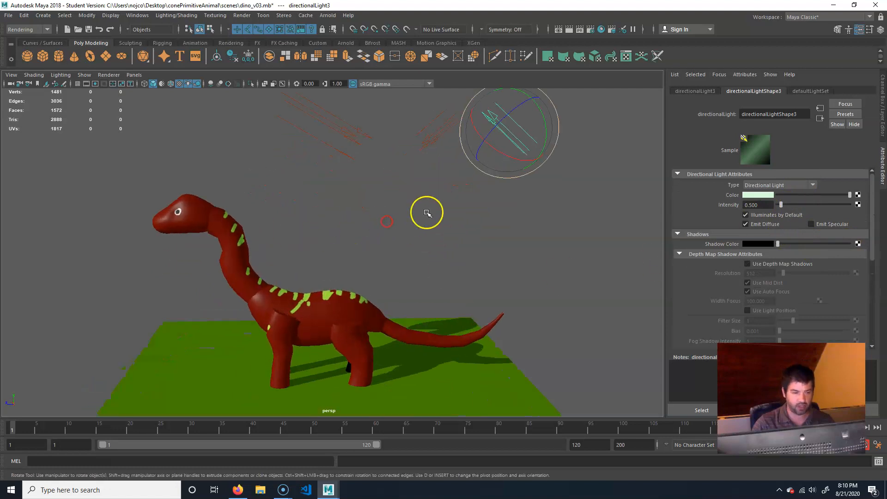
pyautogui.keyDown('alt'); pyautogui.moveTo(426, 212); pyautogui.dragTo(464, 196); pyautogui.keyUp('alt')
pyautogui.moveTo(396, 220)
pyautogui.keyDown('alt'); pyautogui.mouseDown()
pyautogui.moveTo(387, 228)
pyautogui.moveTo(393, 222)
pyautogui.mouseUp(); pyautogui.keyUp('alt')
pyautogui.moveTo(392, 222)
pyautogui.keyDown('alt'); pyautogui.mouseDown(button='right')
pyautogui.moveTo(410, 218)
pyautogui.moveTo(393, 235)
pyautogui.mouseUp(button='right'); pyautogui.keyUp('alt')
pyautogui.keyDown('alt'); pyautogui.moveTo(394, 235); pyautogui.dragTo(389, 196, button='middle'); pyautogui.keyUp('alt')
pyautogui.keyDown('alt'); pyautogui.moveTo(388, 196); pyautogui.dragTo(502, 186); pyautogui.keyUp('alt')
pyautogui.keyDown('alt'); pyautogui.moveTo(501, 187); pyautogui.dragTo(546, 202, button='middle'); pyautogui.keyUp('alt')
pyautogui.keyDown('alt'); pyautogui.moveTo(546, 202); pyautogui.dragTo(507, 207, button='right'); pyautogui.keyUp('alt')
pyautogui.keyDown('alt'); pyautogui.moveTo(506, 207); pyautogui.dragTo(502, 222); pyautogui.keyUp('alt')
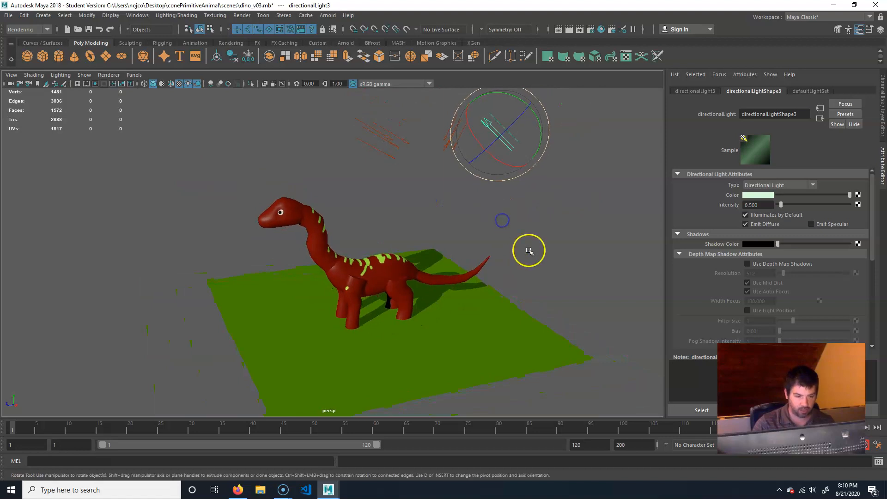
# Scale the green ground plane up uniformly so it extends well beyond the dinosaur and its shadow
pyautogui.click(460, 342)
pyautogui.press('r')
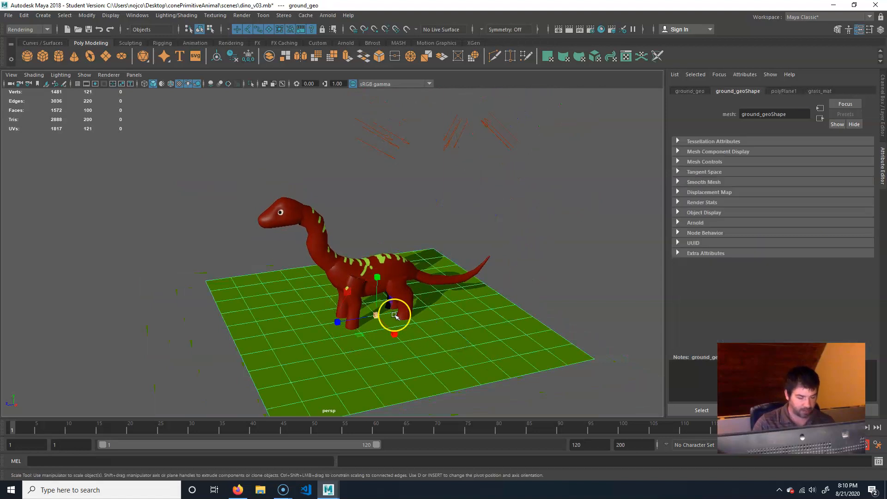
pyautogui.moveTo(376, 314); pyautogui.dragTo(559, 269)
pyautogui.moveTo(435, 323)
pyautogui.keyDown('alt'); pyautogui.mouseDown()
pyautogui.moveTo(443, 303)
pyautogui.moveTo(431, 308)
pyautogui.mouseUp(); pyautogui.keyUp('alt')
pyautogui.keyDown('alt'); pyautogui.moveTo(430, 307); pyautogui.dragTo(399, 310, button='right'); pyautogui.keyUp('alt')
pyautogui.keyDown('alt'); pyautogui.moveTo(399, 310); pyautogui.dragTo(373, 316); pyautogui.keyUp('alt')
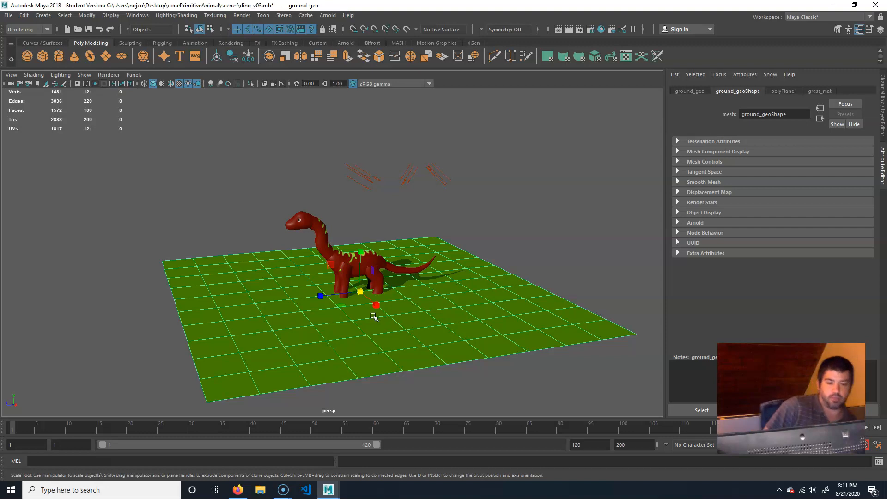
# Frame the whole dinosaur in the perspective view, deselect everything, and try rendering the frame with the Arnold Renderer
pyautogui.keyDown('alt'); pyautogui.moveTo(363, 300); pyautogui.dragTo(362, 326); pyautogui.keyUp('alt')
pyautogui.keyDown('alt'); pyautogui.moveTo(362, 327); pyautogui.dragTo(418, 283, button='right'); pyautogui.keyUp('alt')
pyautogui.keyDown('alt'); pyautogui.moveTo(415, 197); pyautogui.dragTo(418, 202); pyautogui.keyUp('alt')
pyautogui.keyDown('alt'); pyautogui.moveTo(417, 202); pyautogui.dragTo(384, 258, button='right'); pyautogui.keyUp('alt')
pyautogui.keyDown('alt'); pyautogui.moveTo(384, 258); pyautogui.dragTo(355, 274, button='middle'); pyautogui.keyUp('alt')
pyautogui.click(487, 180)
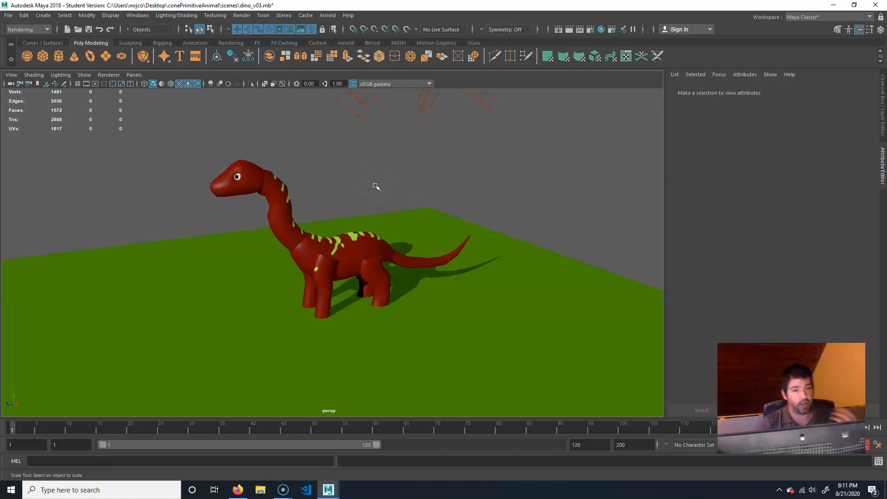
pyautogui.click(570, 30)
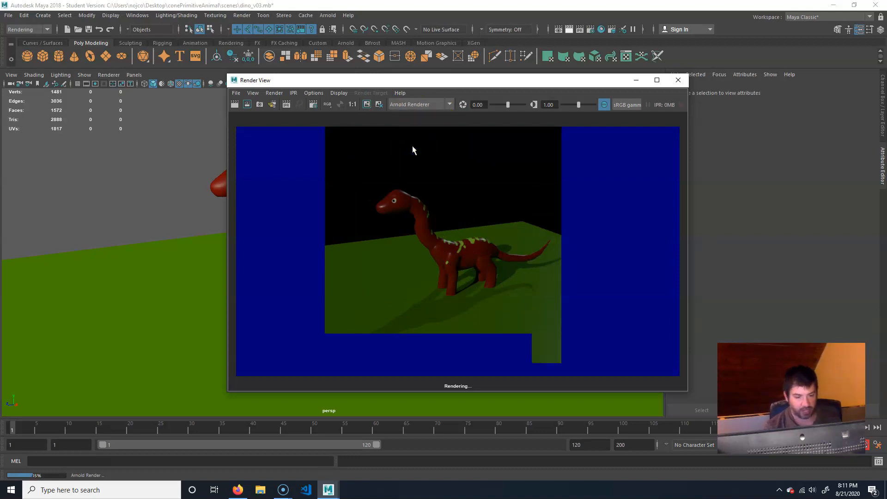
pyautogui.click(541, 280)
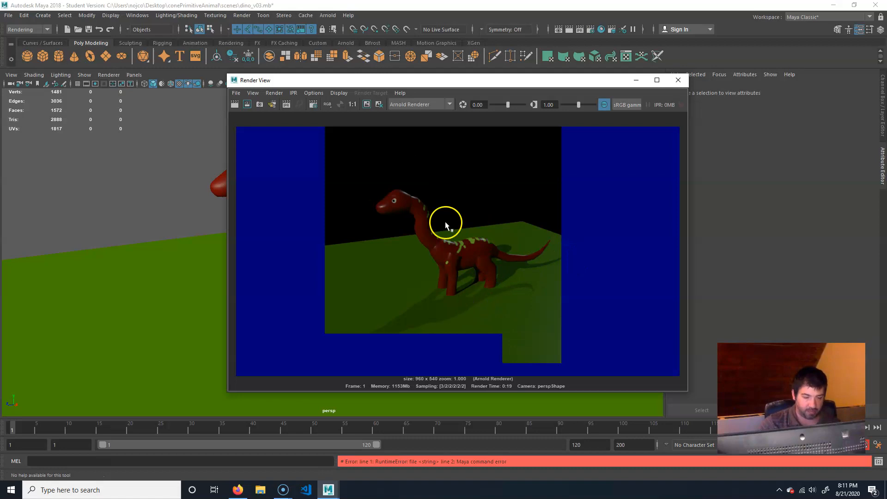
# Switch the renderer to Maya Software, render the frame again, and move the Render View aside
pyautogui.click(450, 106)
pyautogui.click(421, 115)
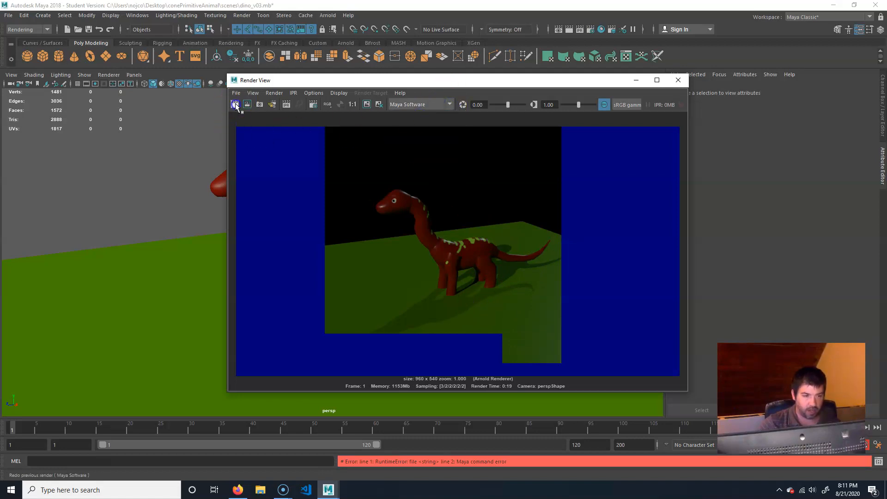
pyautogui.click(234, 104)
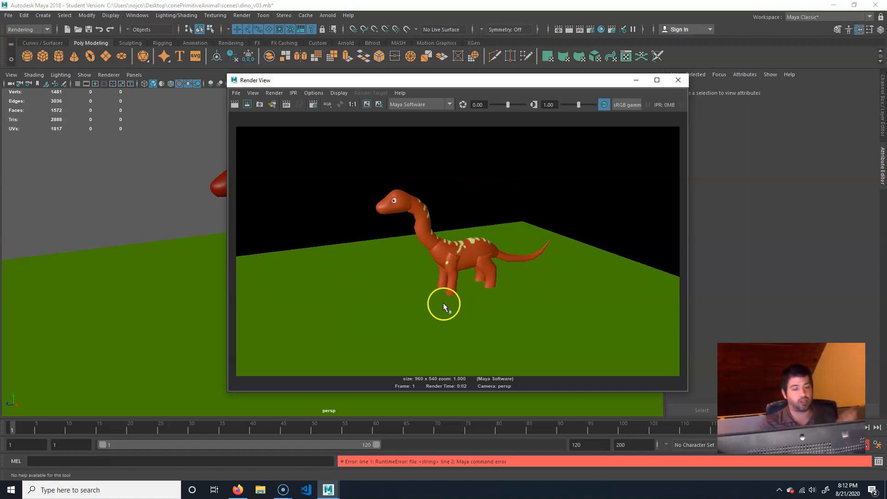
pyautogui.moveTo(567, 83); pyautogui.dragTo(360, 116)
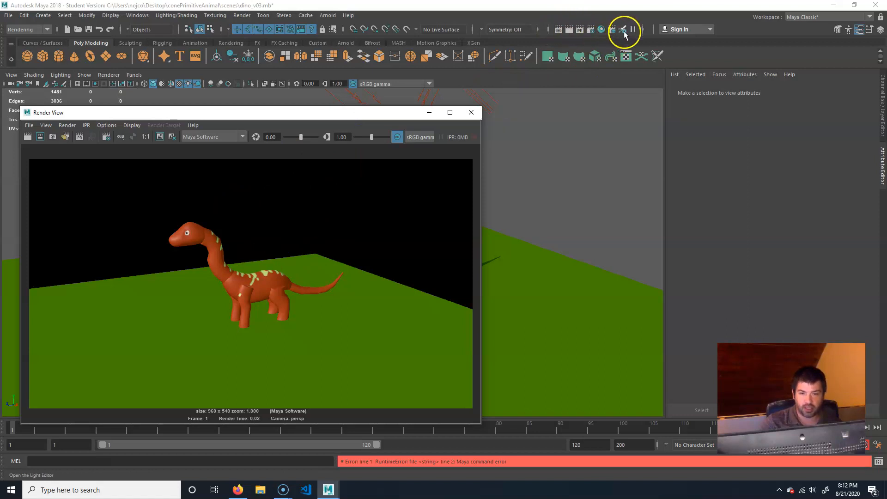
# Open the Render Settings, keep Maya Software as the renderer, and review the file output, renderable camera and image size options
pyautogui.click(593, 30)
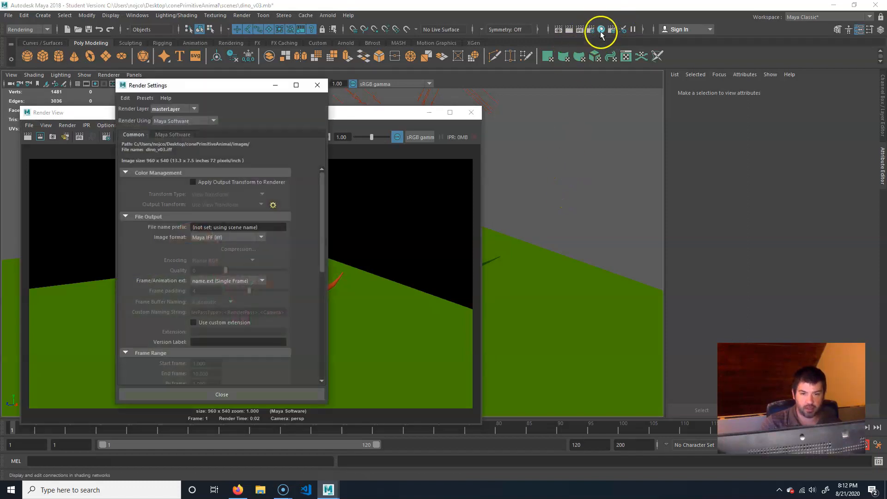
pyautogui.moveTo(246, 89); pyautogui.dragTo(541, 77)
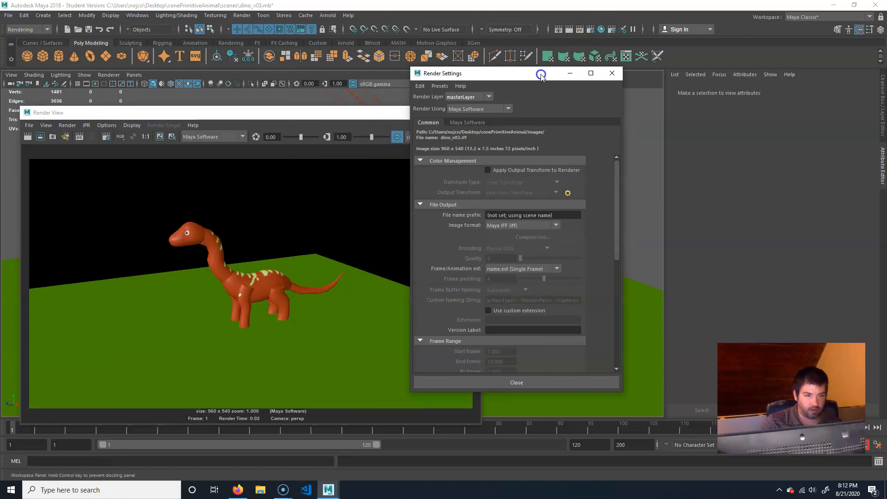
pyautogui.click(508, 109)
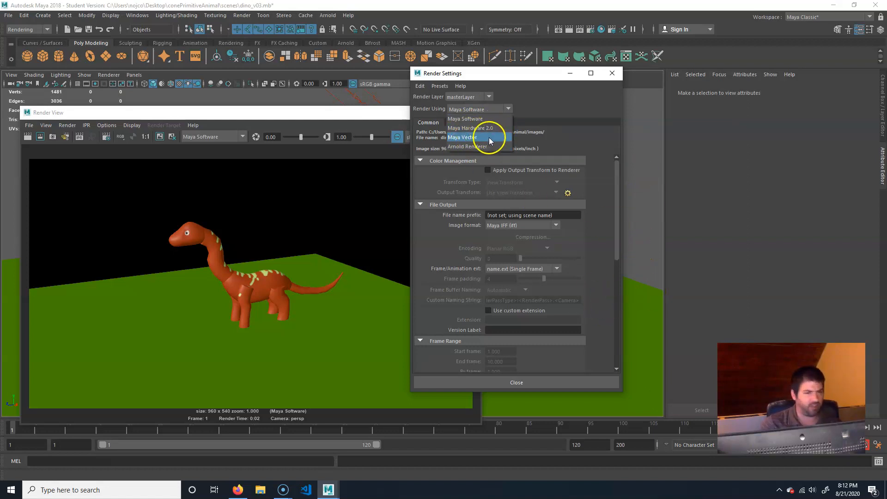
pyautogui.click(480, 119)
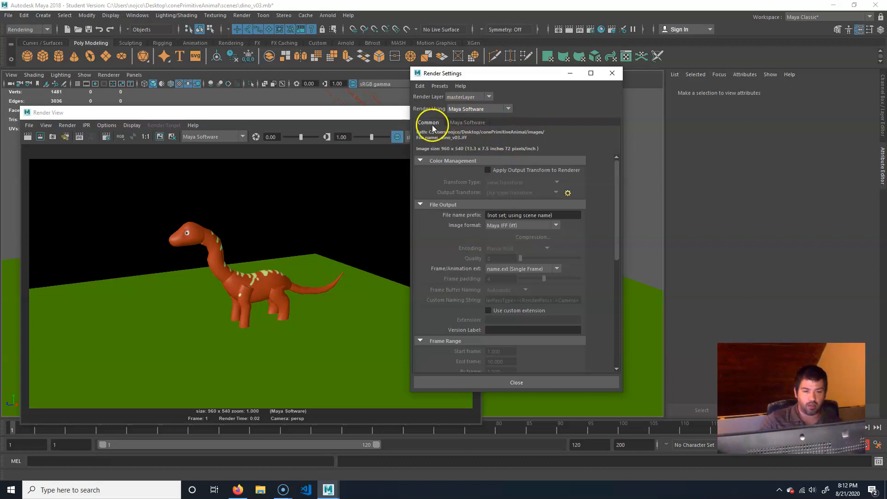
pyautogui.scroll(-3, 514, 300)
pyautogui.scroll(-2, 515, 296)
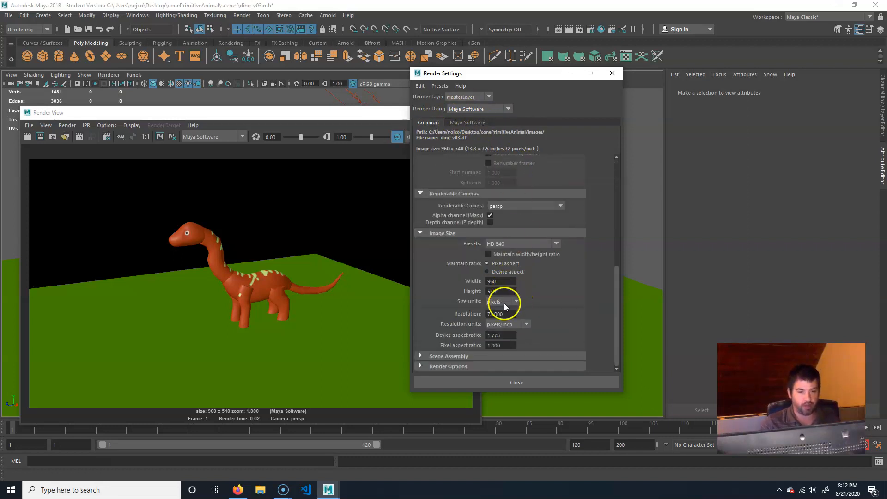
pyautogui.scroll(5, 504, 298)
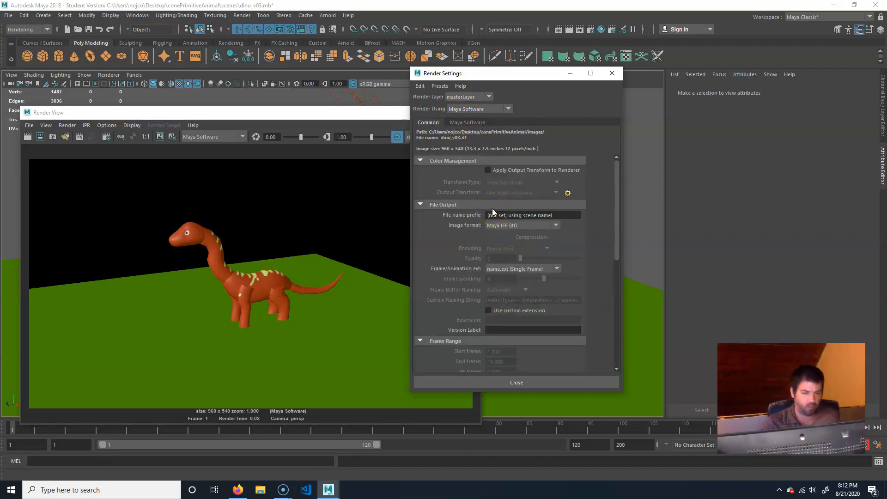
pyautogui.scroll(-7, 493, 210)
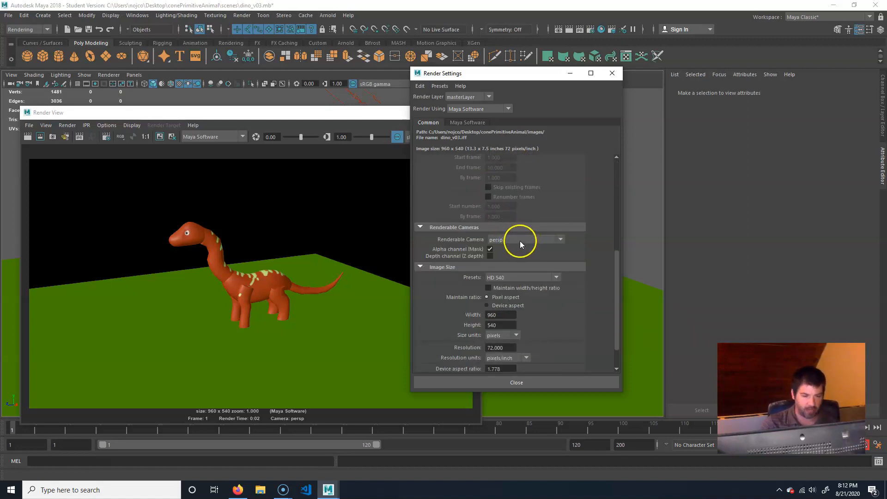
pyautogui.scroll(7, 520, 241)
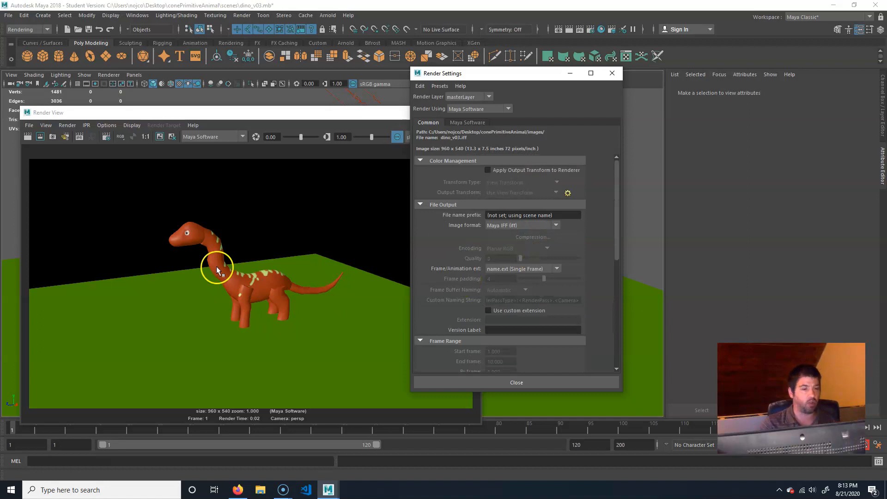
# Set the Maya Software anti-aliasing quality to Production quality, enable Raytracing, and move the Render Settings clear of the render
pyautogui.click(468, 123)
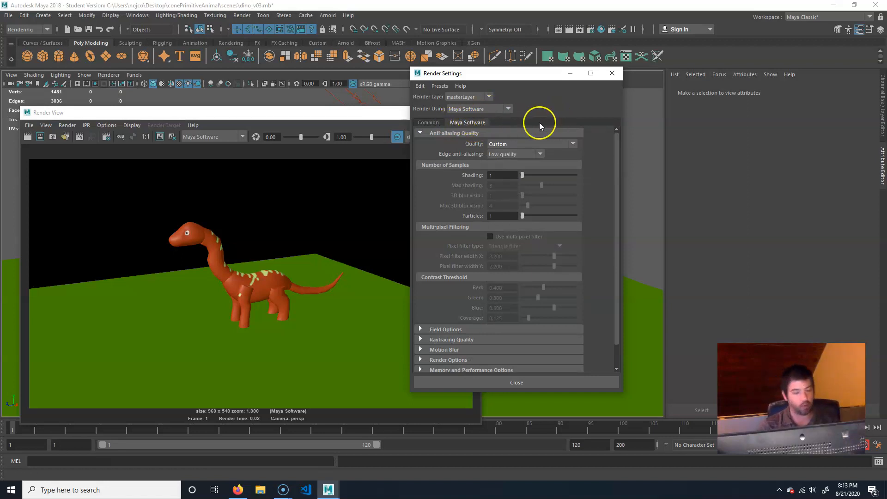
pyautogui.click(516, 144)
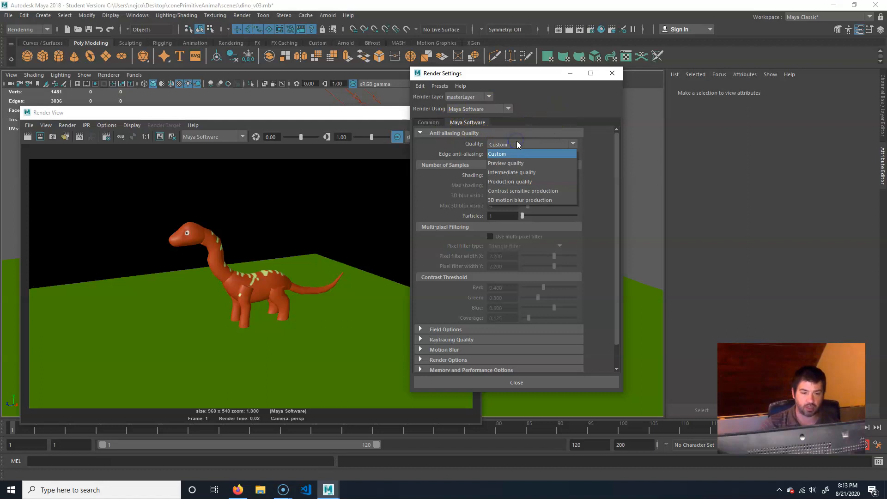
pyautogui.click(516, 182)
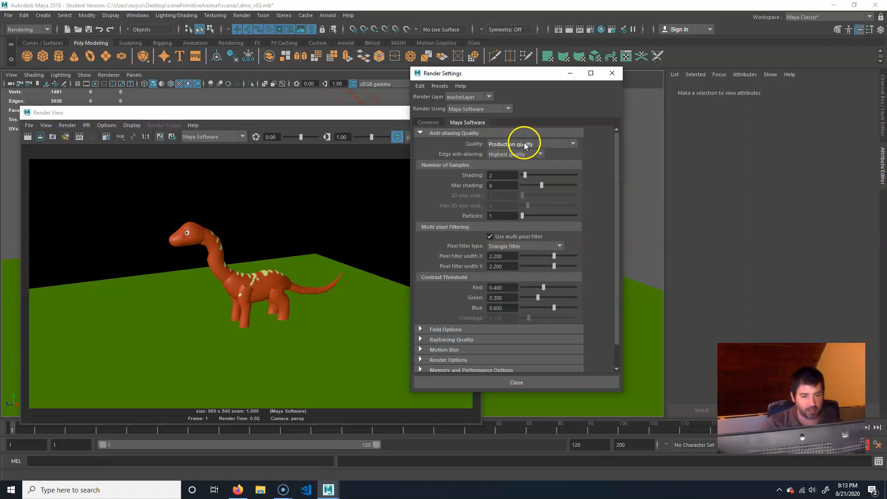
pyautogui.click(467, 341)
pyautogui.scroll(-3, 488, 321)
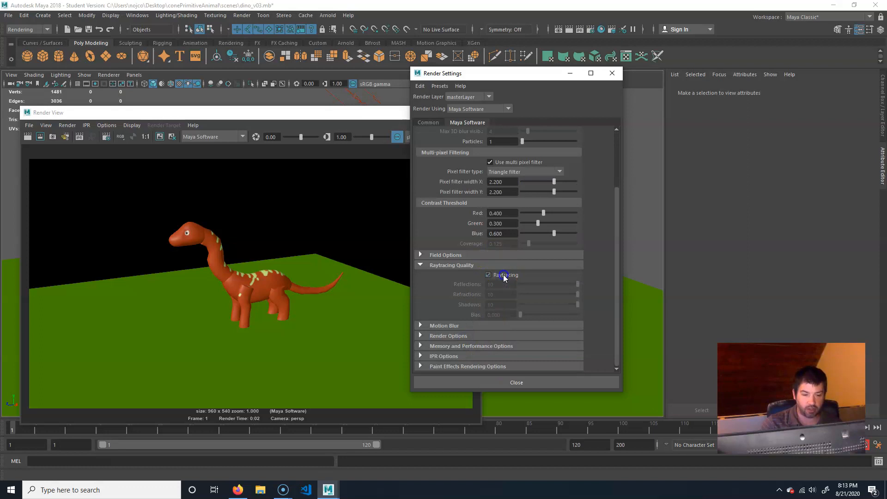
pyautogui.click(504, 276)
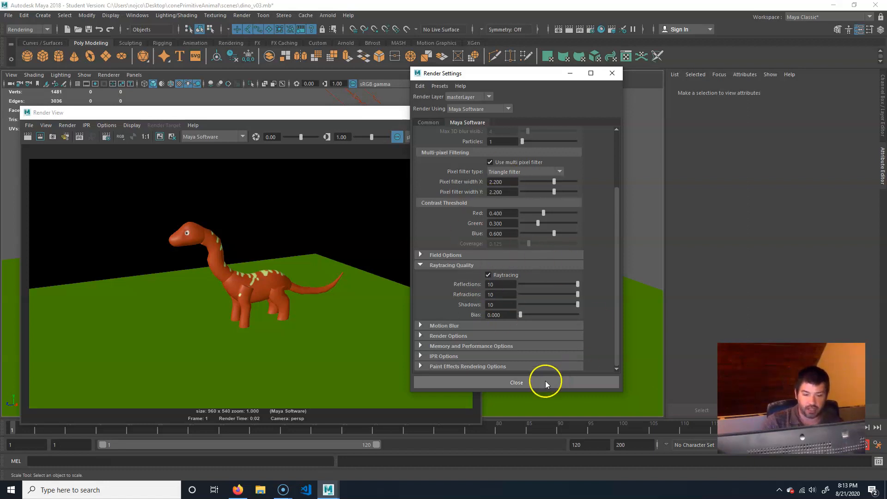
pyautogui.moveTo(515, 73); pyautogui.dragTo(616, 78)
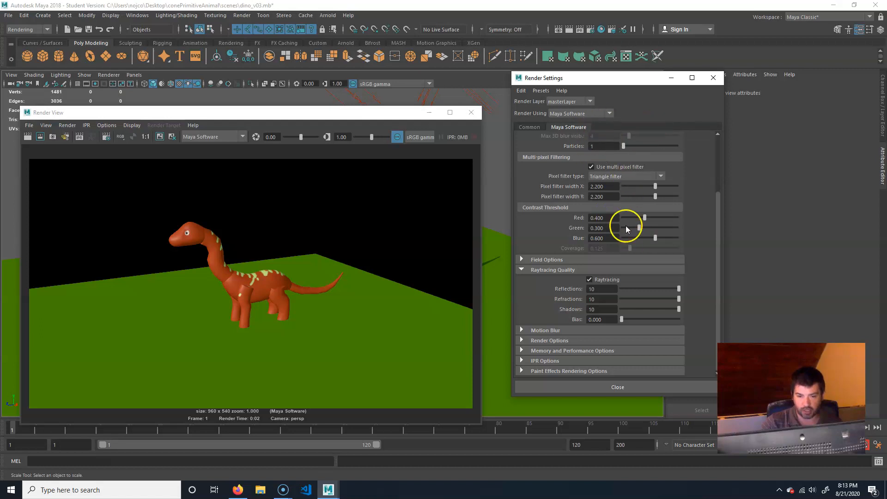
# Set the common image size preset to 2k Square (2048 x 2048) and close the Render Settings
pyautogui.click(530, 128)
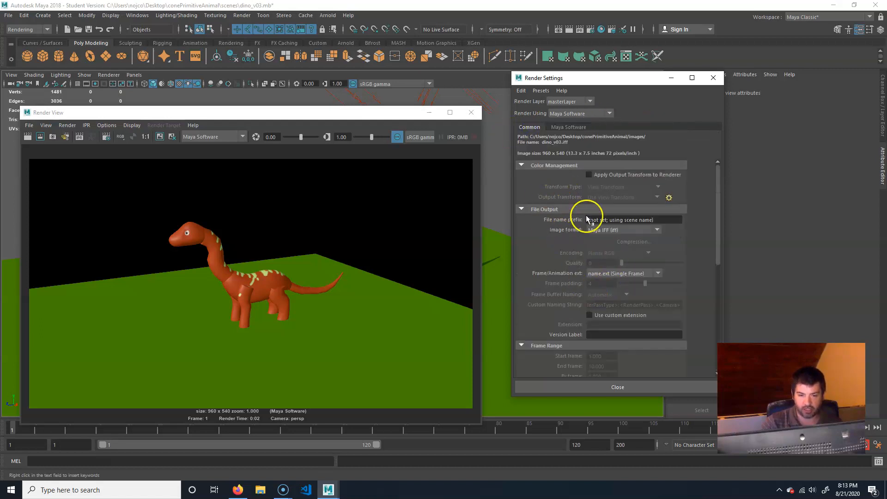
pyautogui.scroll(-6, 563, 223)
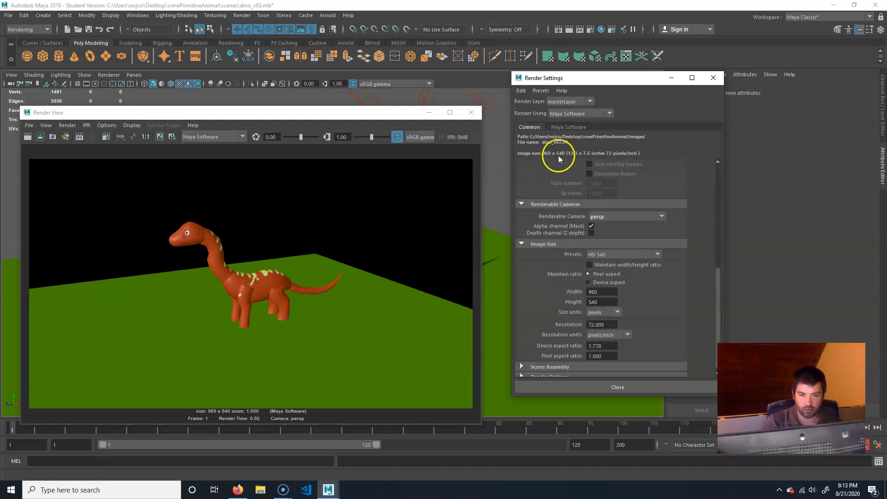
pyautogui.scroll(-1, 570, 248)
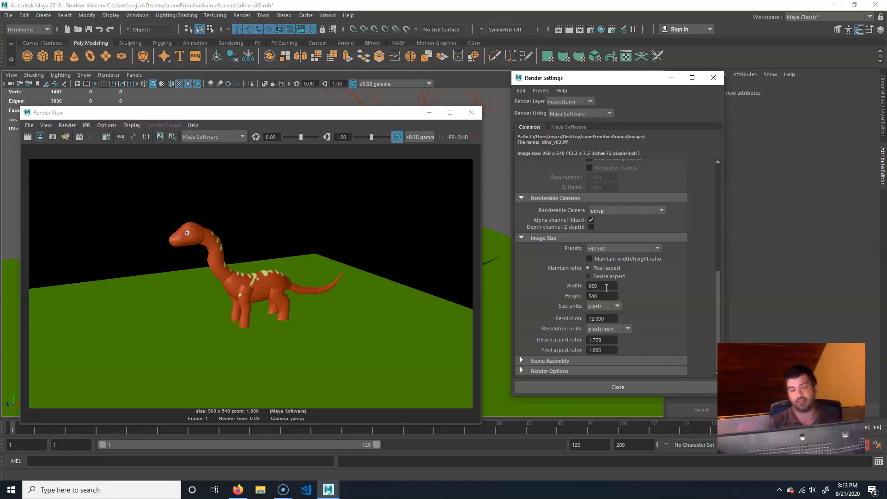
pyautogui.click(621, 248)
pyautogui.click(620, 268)
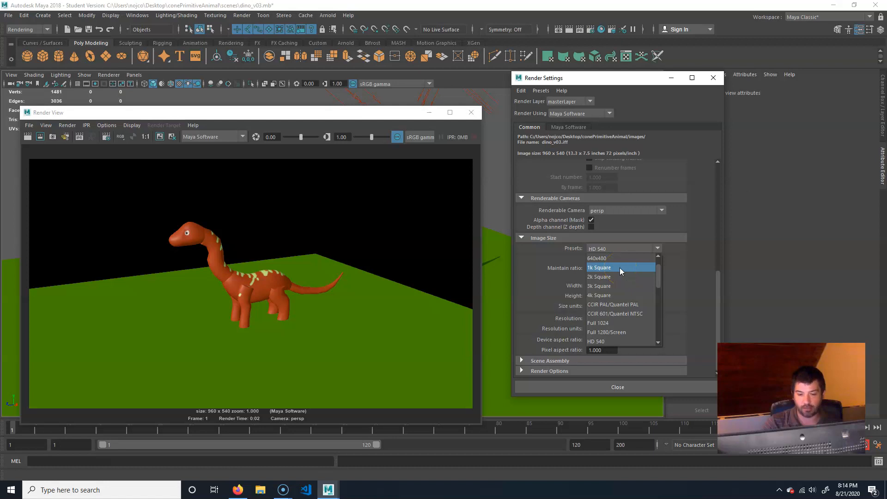
pyautogui.click(618, 277)
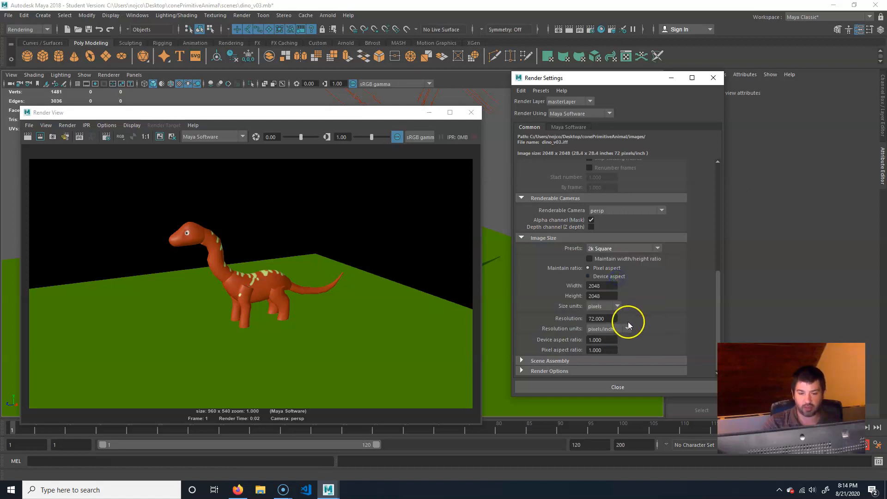
pyautogui.click(605, 287)
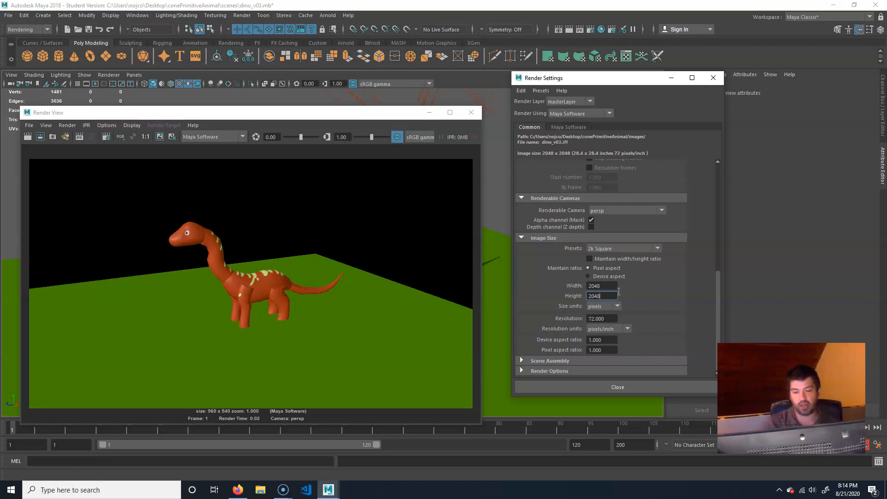
pyautogui.click(605, 390)
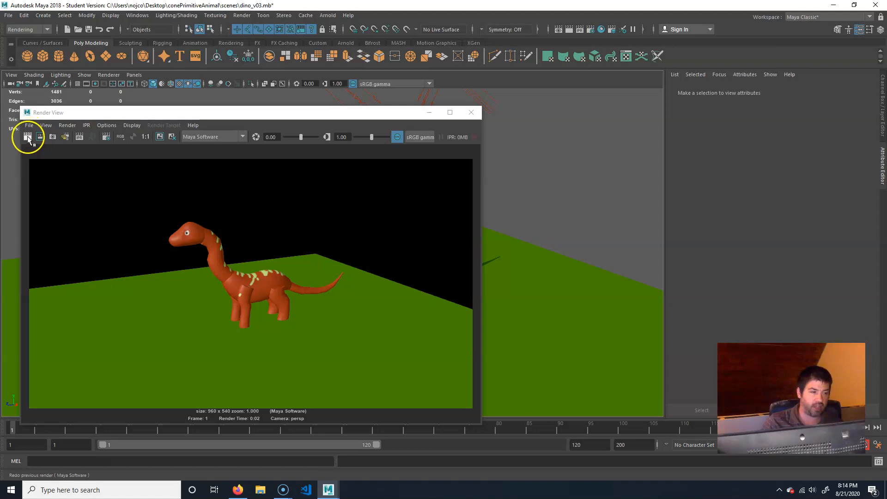
# Move the Render View clear of the viewport and redo the render with the new quality and size settings
pyautogui.moveTo(113, 112); pyautogui.dragTo(286, 112)
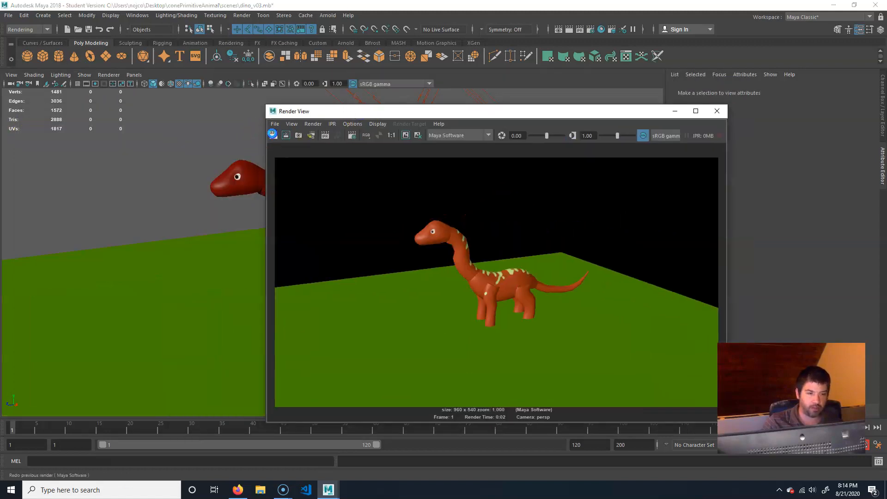
pyautogui.click(273, 135)
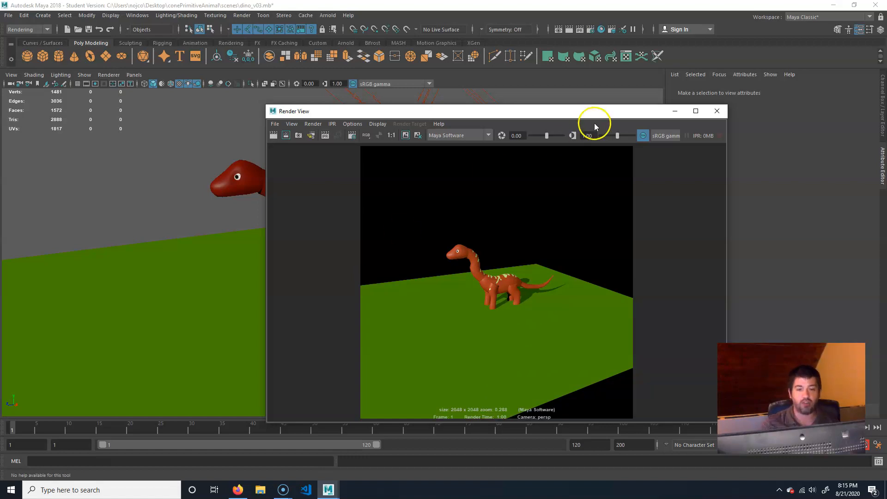
pyautogui.moveTo(601, 113); pyautogui.dragTo(734, 116)
# Examine the key light's attributes, and the dinosaur's dino_mat specular and reflectivity settings in the Hypershade
pyautogui.click(353, 95)
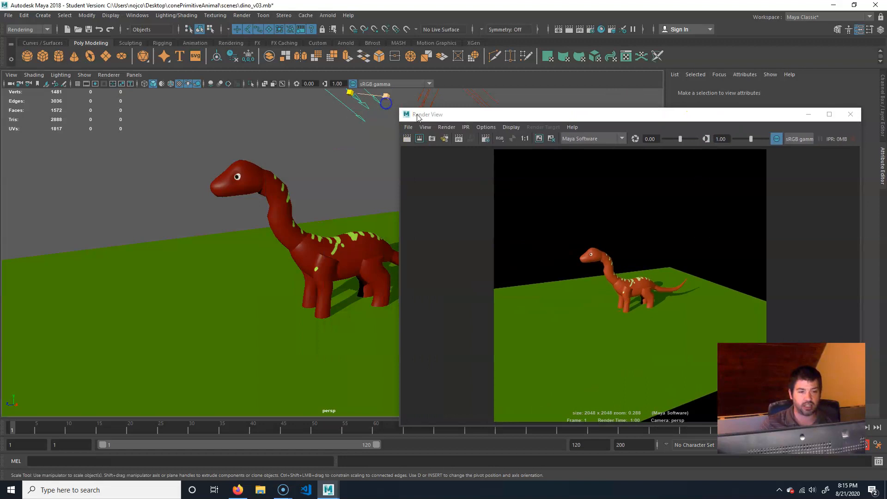
pyautogui.moveTo(767, 112); pyautogui.dragTo(648, 254)
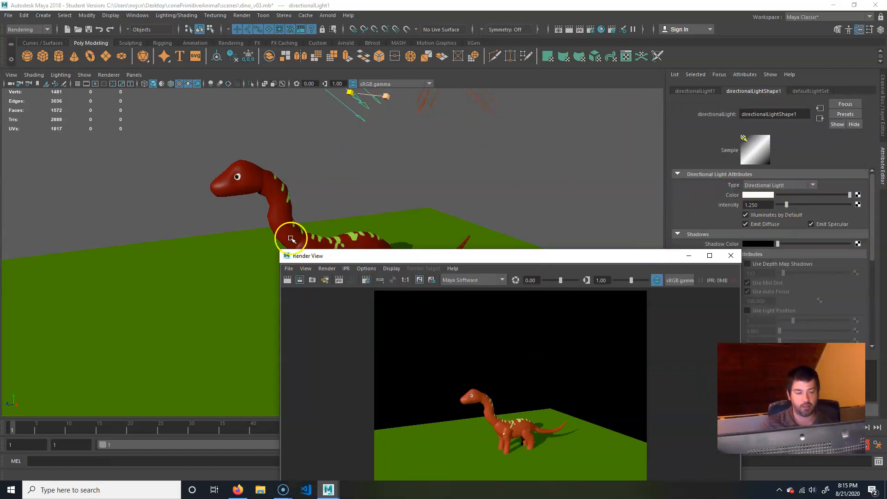
pyautogui.click(277, 198)
pyautogui.click(873, 92)
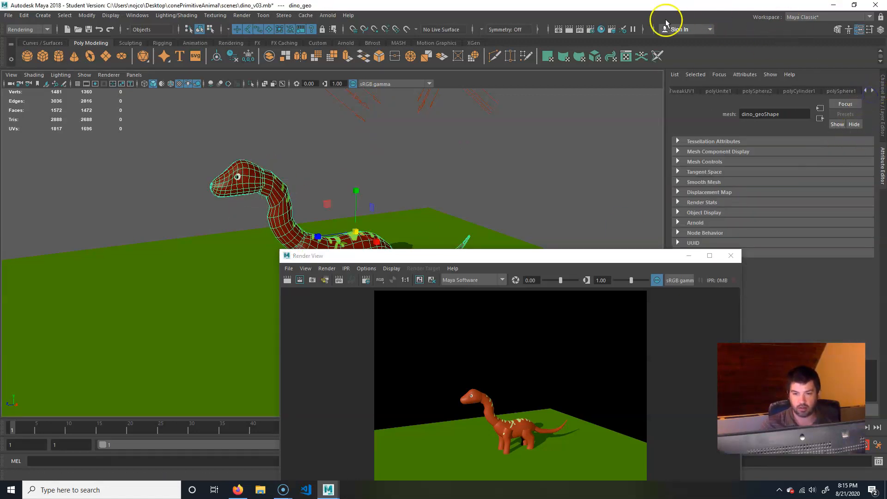
pyautogui.click(602, 29)
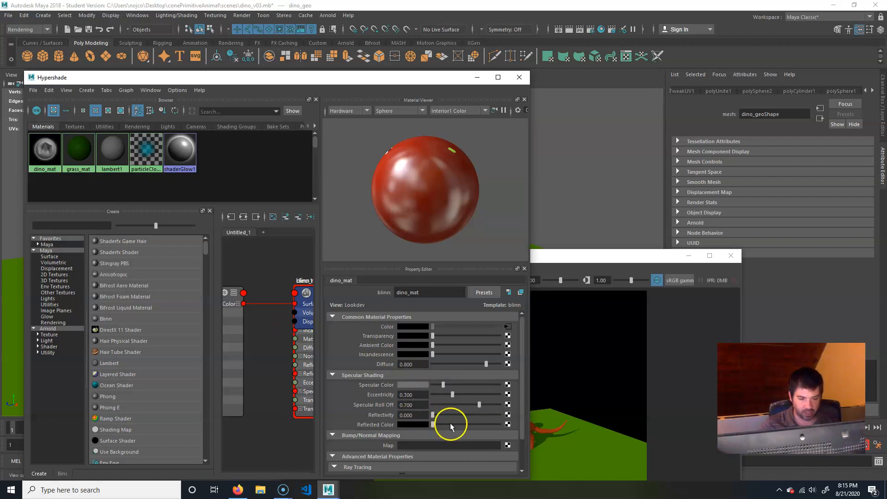
pyautogui.moveTo(444, 415); pyautogui.dragTo(477, 413)
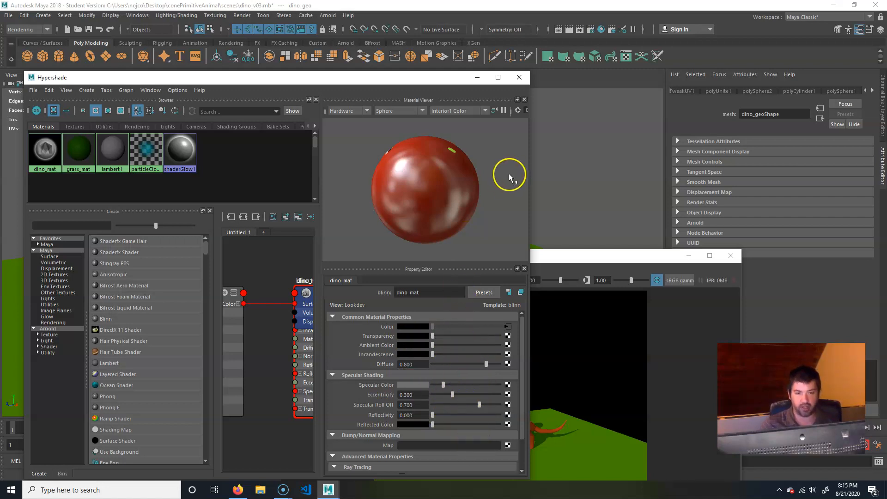
pyautogui.click(522, 81)
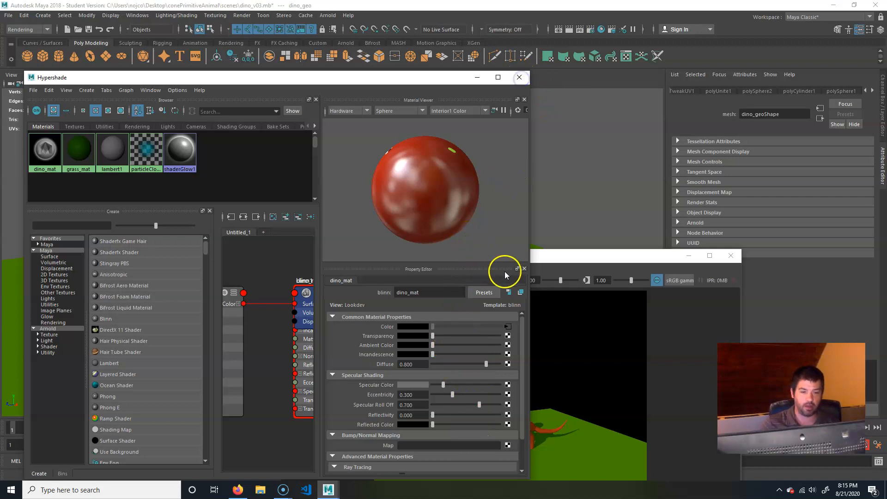
# Compare the rendered image's framing with the perspective view, and close the Render View
pyautogui.moveTo(521, 260); pyautogui.dragTo(635, 53)
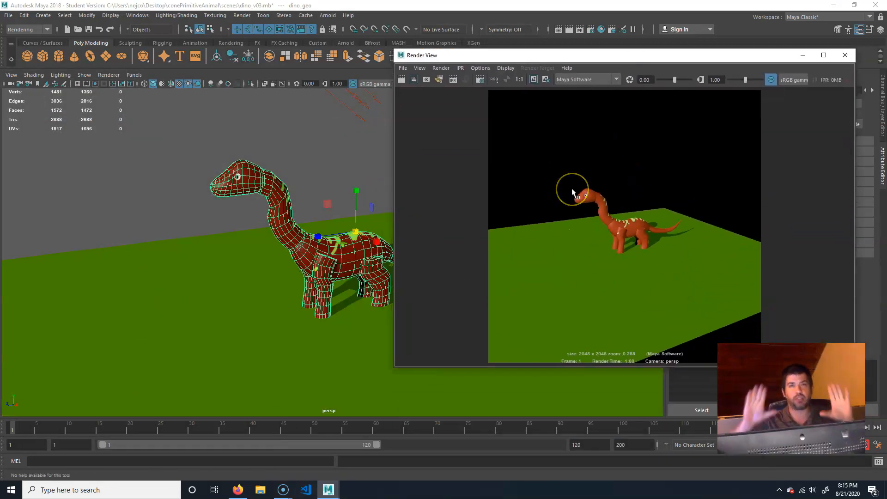
pyautogui.click(536, 217)
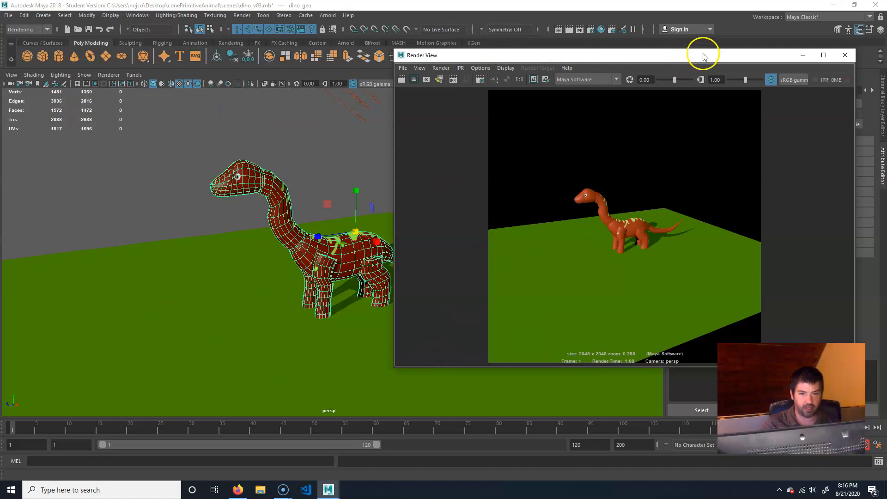
pyautogui.moveTo(787, 55); pyautogui.dragTo(692, 320)
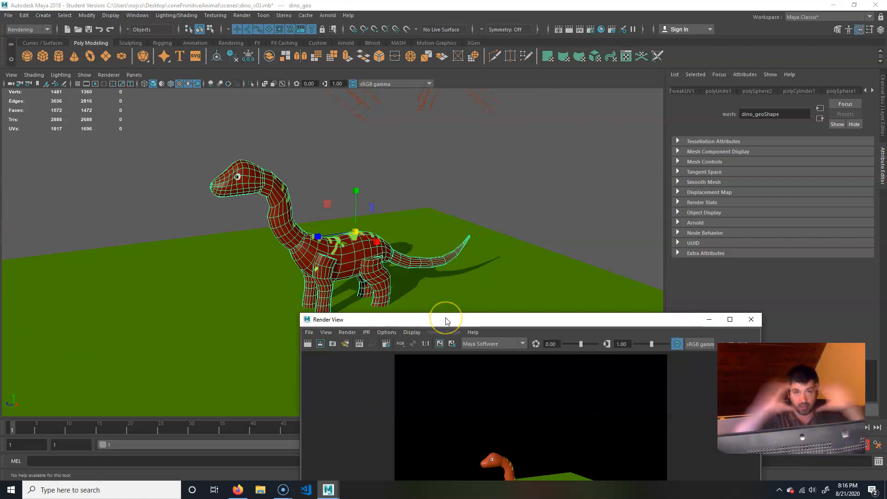
pyautogui.moveTo(447, 320); pyautogui.dragTo(471, 81)
pyautogui.click(653, 140)
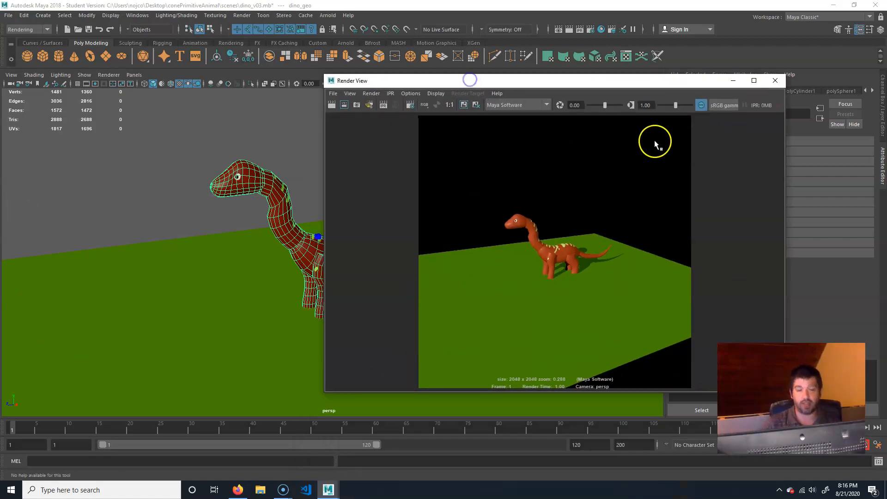
pyautogui.click(654, 135)
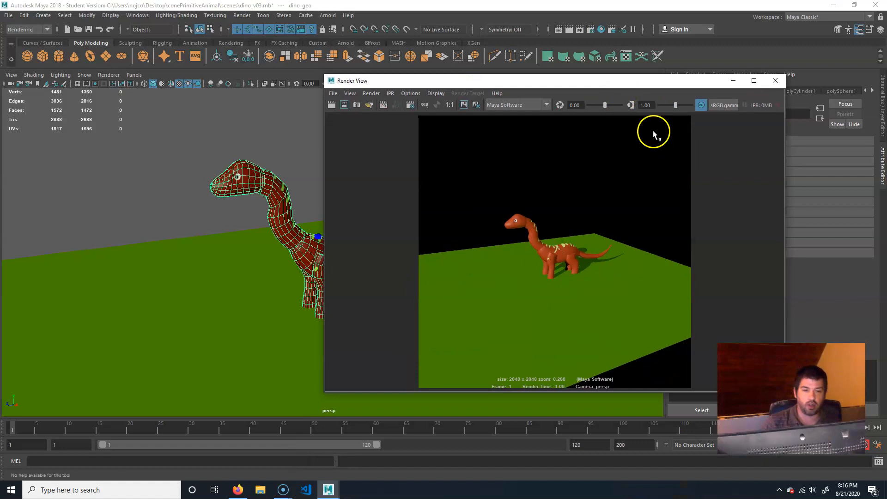
pyautogui.click(777, 81)
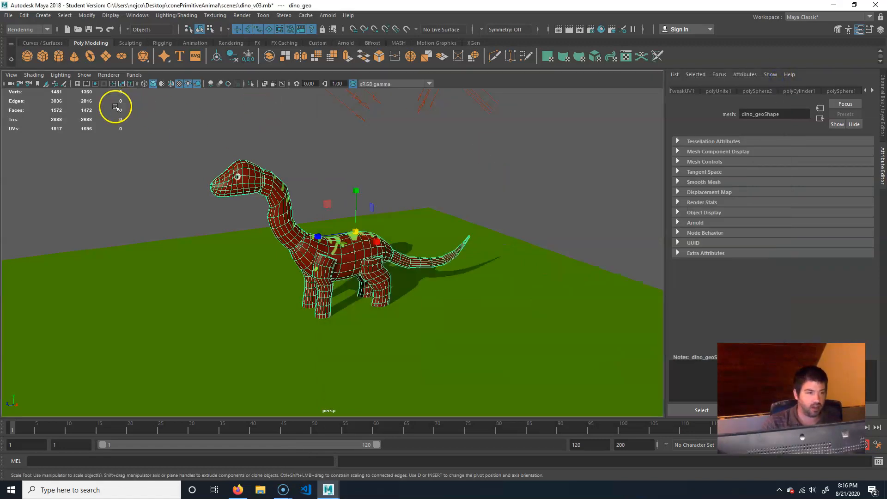
# Show the resolution gate in the perspective view and narrow the viewport until the whole square render area fits
pyautogui.click(96, 84)
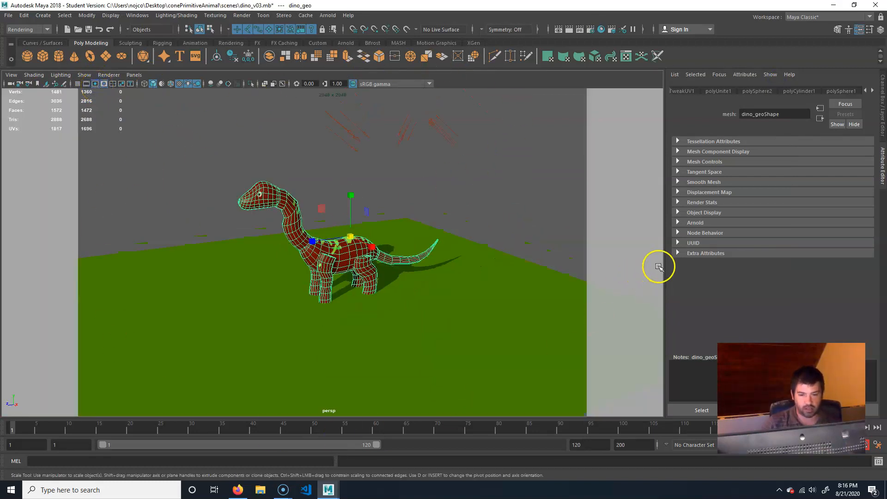
pyautogui.moveTo(664, 269); pyautogui.dragTo(661, 269)
pyautogui.moveTo(658, 270); pyautogui.dragTo(371, 262)
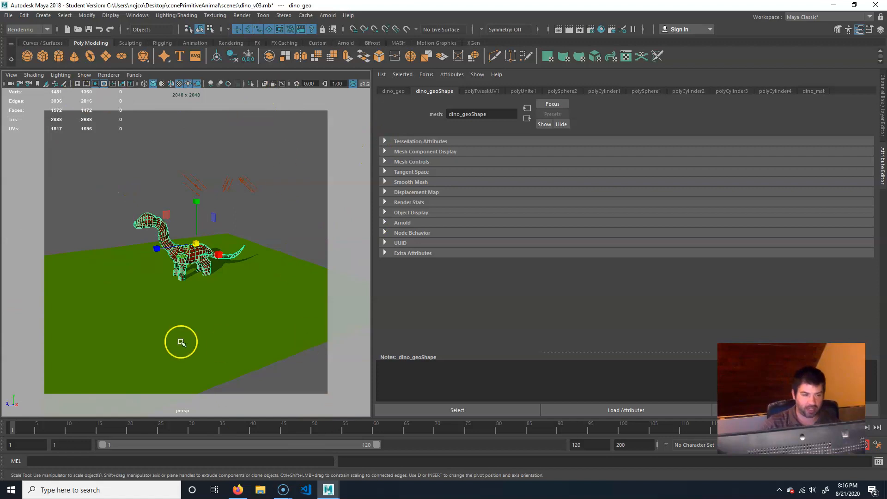
# Frame the dinosaur and its shadow large inside the square resolution gate, and deselect everything
pyautogui.keyDown('alt'); pyautogui.moveTo(153, 267); pyautogui.dragTo(144, 300, button='right'); pyautogui.keyUp('alt')
pyautogui.keyDown('alt'); pyautogui.moveTo(143, 299); pyautogui.dragTo(141, 303, button='middle'); pyautogui.keyUp('alt')
pyautogui.keyDown('alt'); pyautogui.moveTo(141, 304); pyautogui.dragTo(140, 305, button='right'); pyautogui.keyUp('alt')
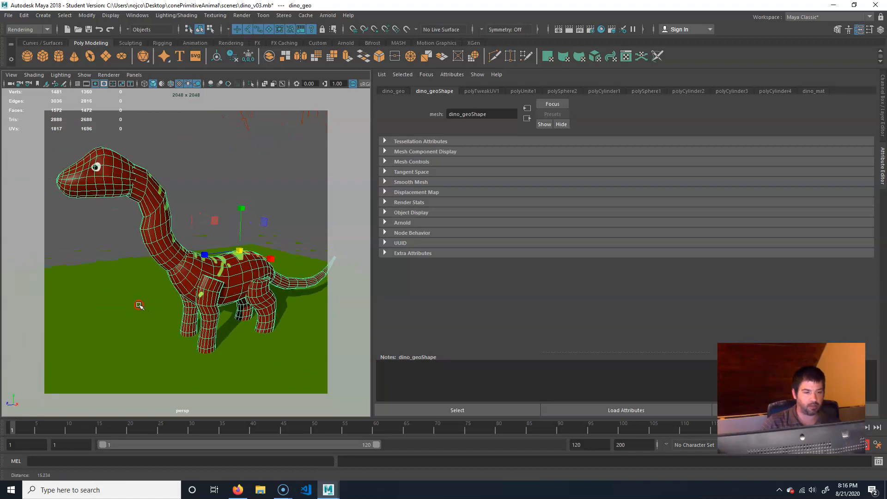
pyautogui.keyDown('alt'); pyautogui.moveTo(129, 303); pyautogui.dragTo(125, 307); pyautogui.keyUp('alt')
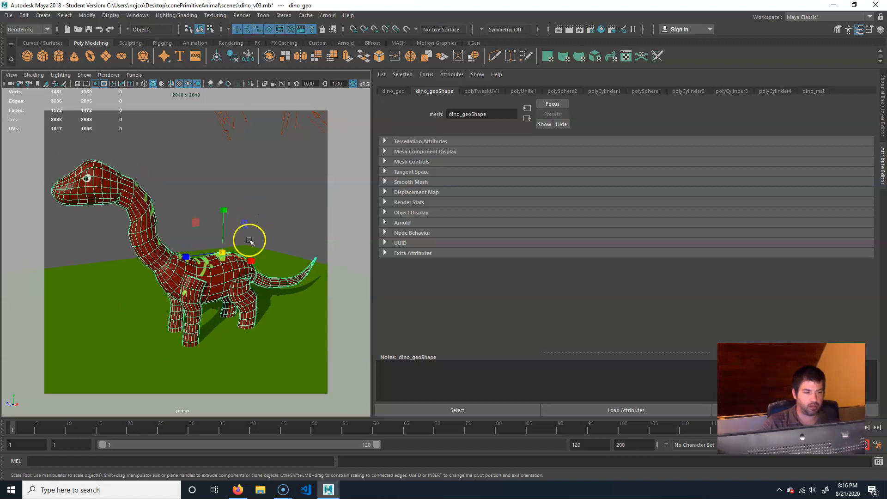
pyautogui.click(272, 206)
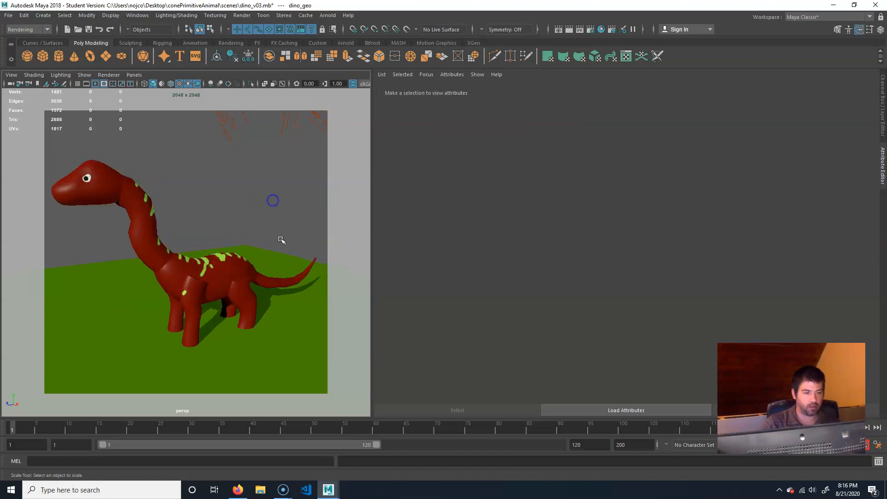
pyautogui.click(301, 340)
# Render the newly framed perspective view with Maya Software
pyautogui.click(583, 93)
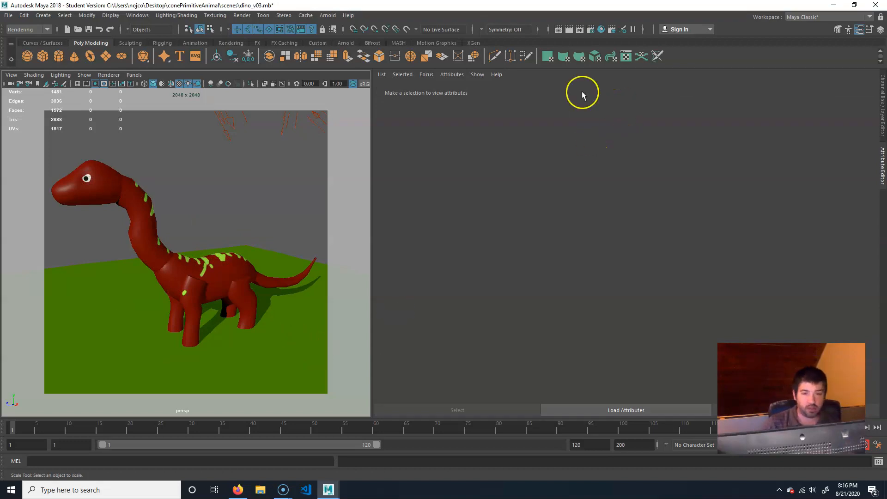
pyautogui.click(570, 29)
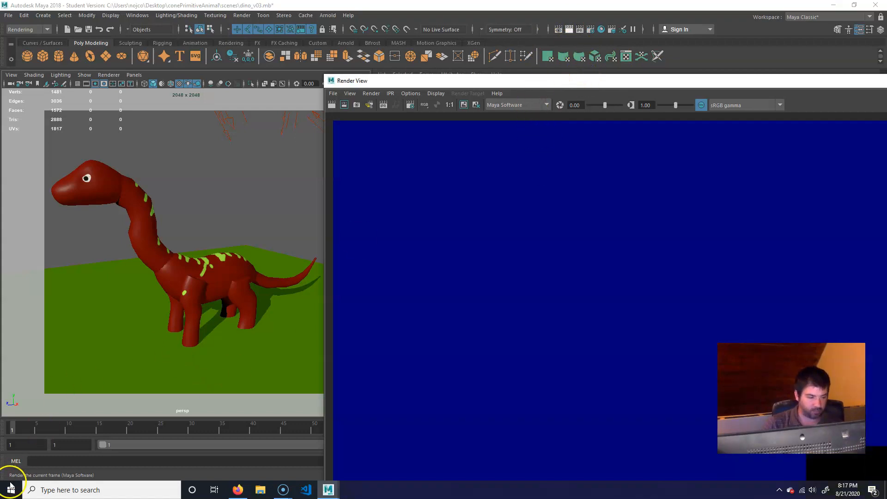
pyautogui.click(10, 481)
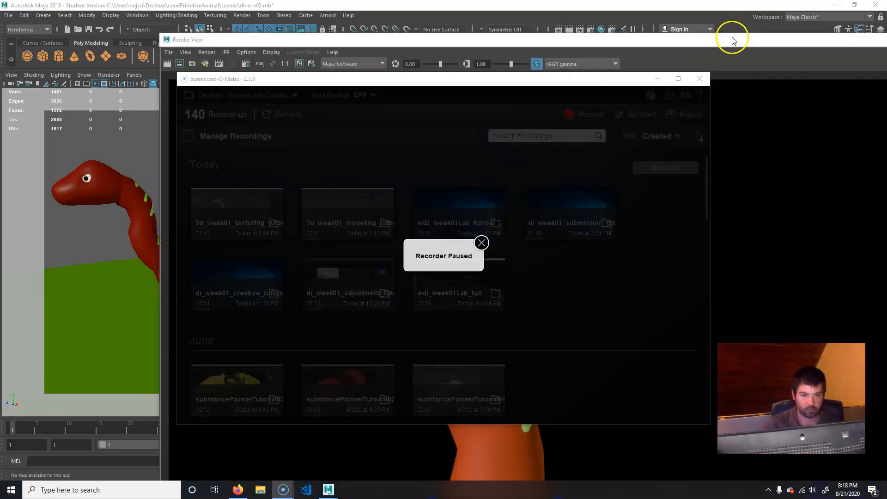
# Shrink and reposition the Render View window so the whole rendered dinosaur image shows beside the perspective view
pyautogui.click(657, 78)
pyautogui.moveTo(595, 44); pyautogui.dragTo(517, 28)
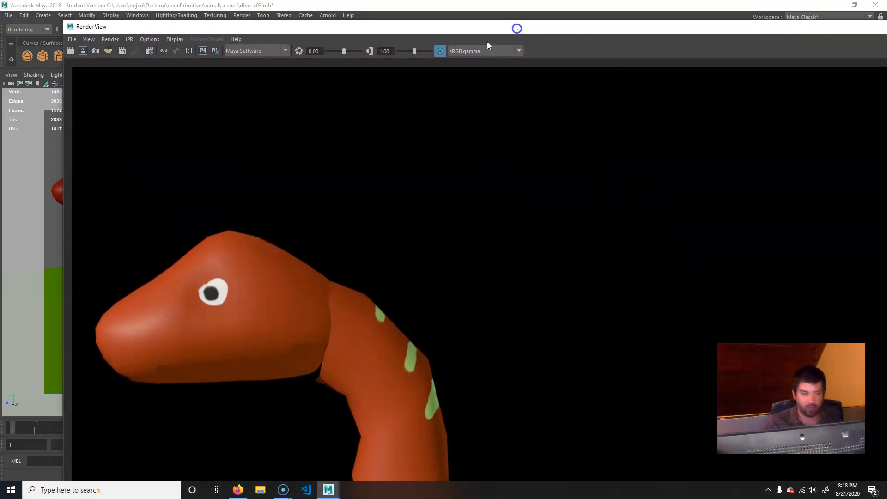
pyautogui.moveTo(65, 25); pyautogui.dragTo(575, 256)
pyautogui.moveTo(661, 263); pyautogui.dragTo(245, 65)
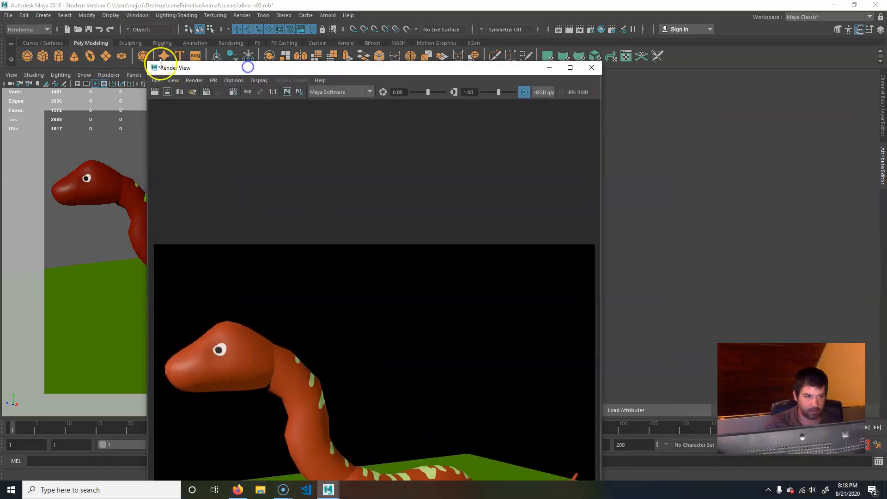
pyautogui.moveTo(145, 62); pyautogui.dragTo(219, 305)
pyautogui.moveTo(335, 313); pyautogui.dragTo(422, 79)
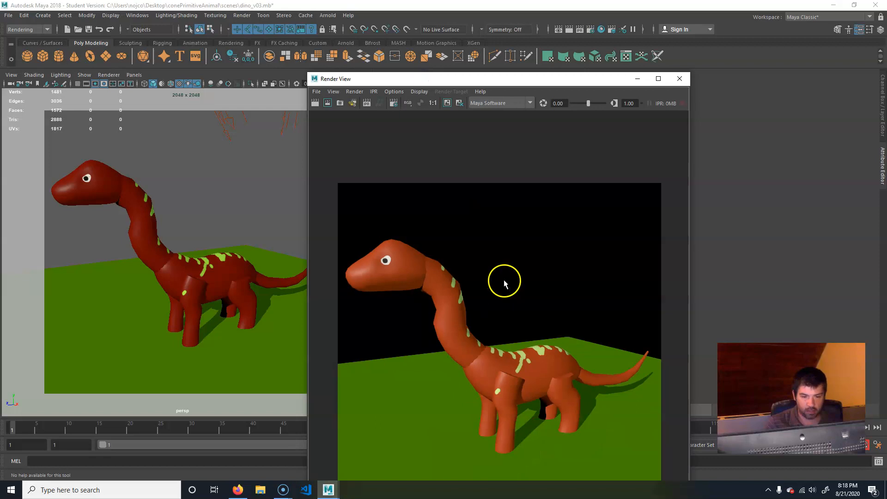
pyautogui.moveTo(522, 78); pyautogui.dragTo(539, 26)
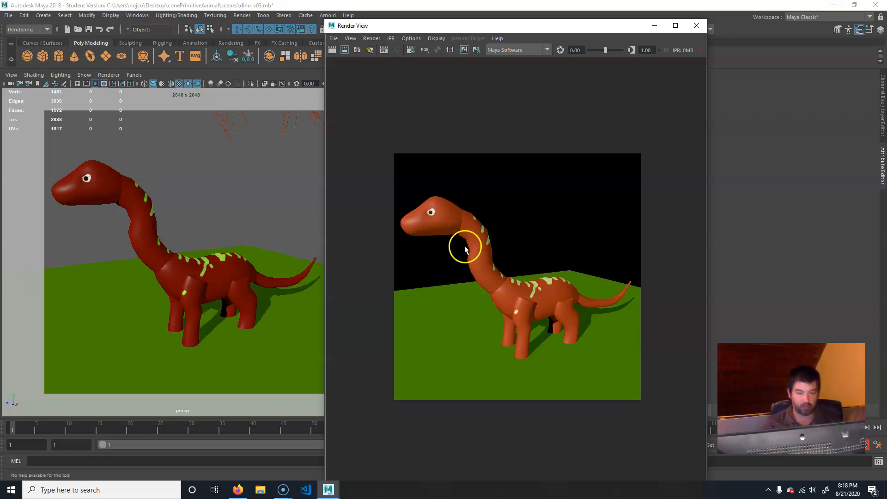
# Start saving the rendered image into the project's images folder with PNG as the file type
pyautogui.rightClick(524, 296)
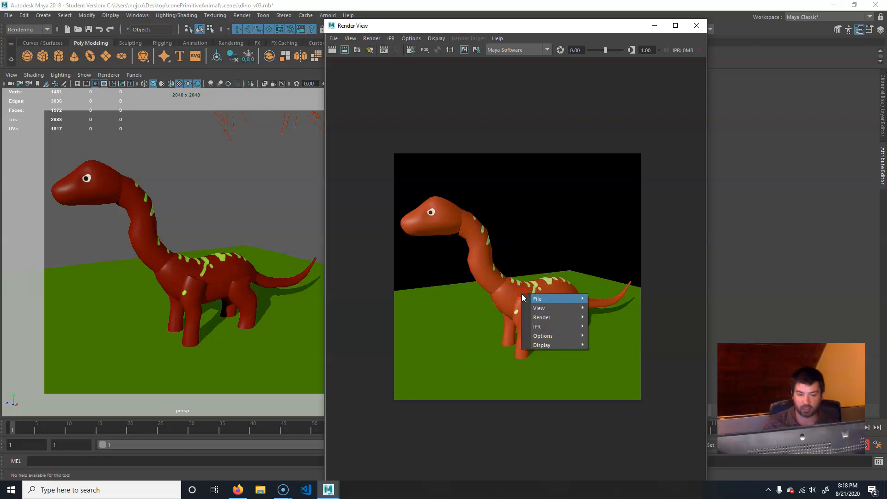
pyautogui.moveTo(555, 298)
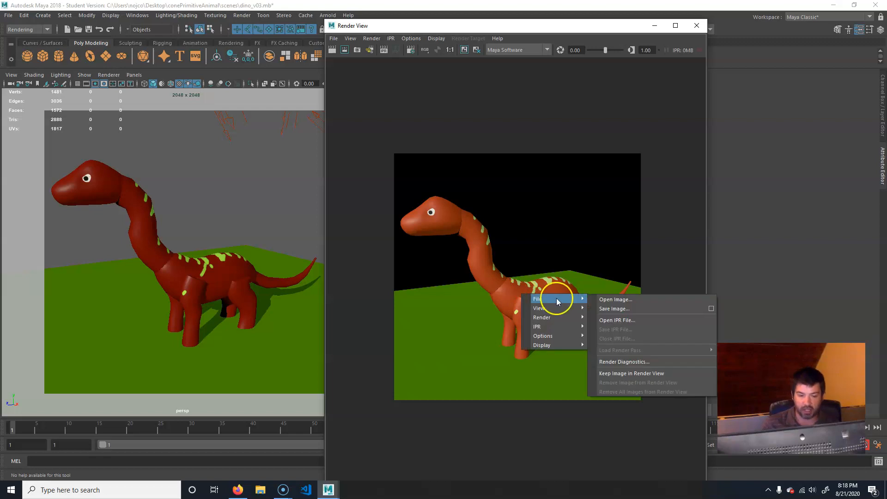
pyautogui.click(627, 308)
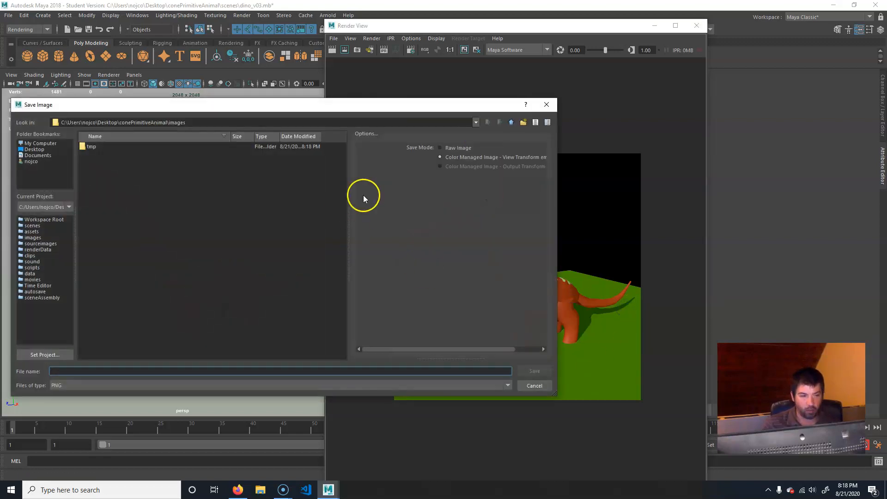
pyautogui.click(176, 121)
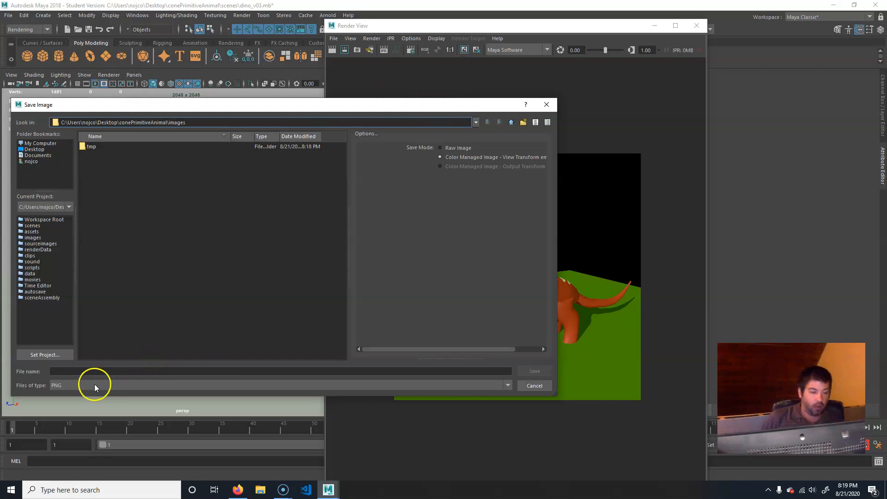
pyautogui.click(77, 384)
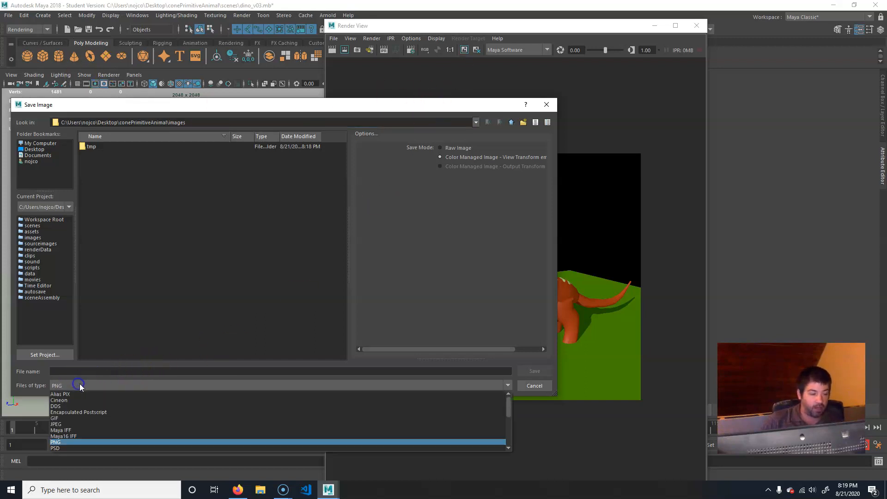
pyautogui.click(63, 443)
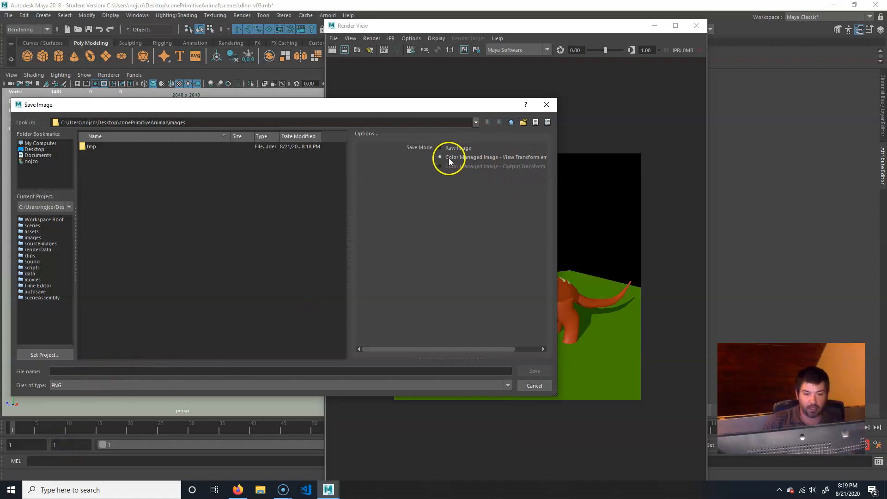
# Name the image file animalRender and save it
pyautogui.click(128, 371)
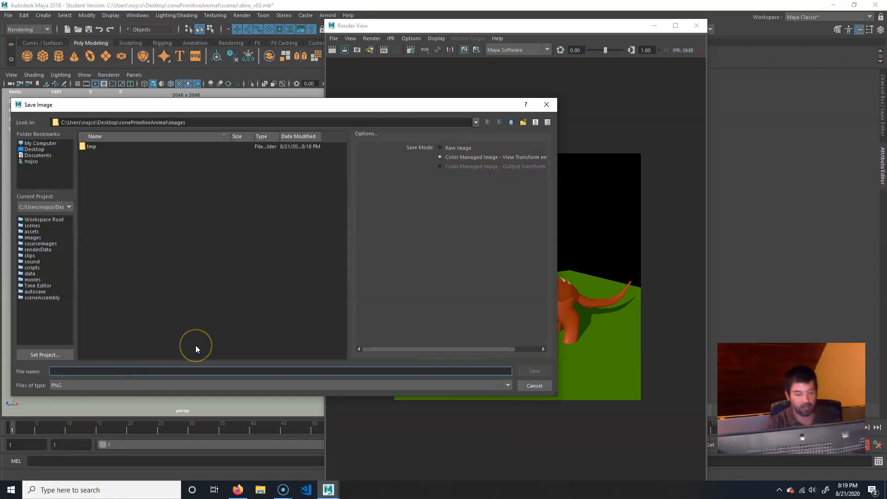
pyautogui.write('animalPic')
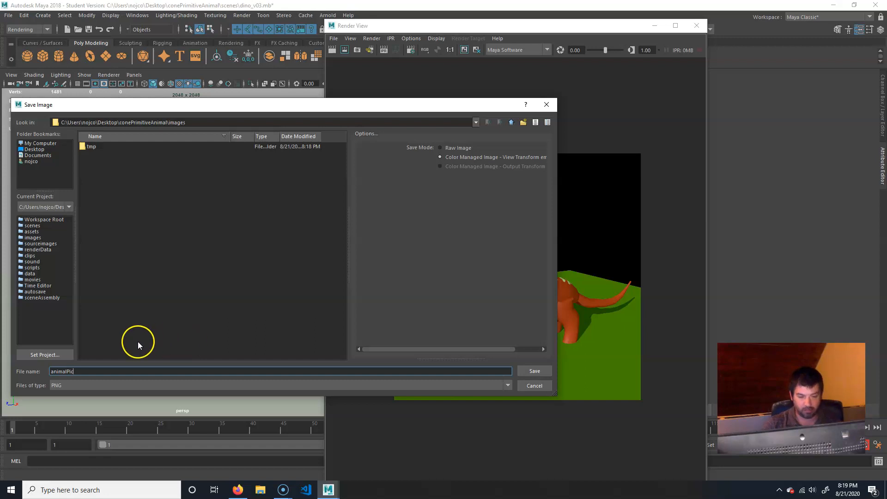
pyautogui.press('BackSpace')
pyautogui.press('BackSpace')
pyautogui.press('BackSpace')
pyautogui.write('Rende')
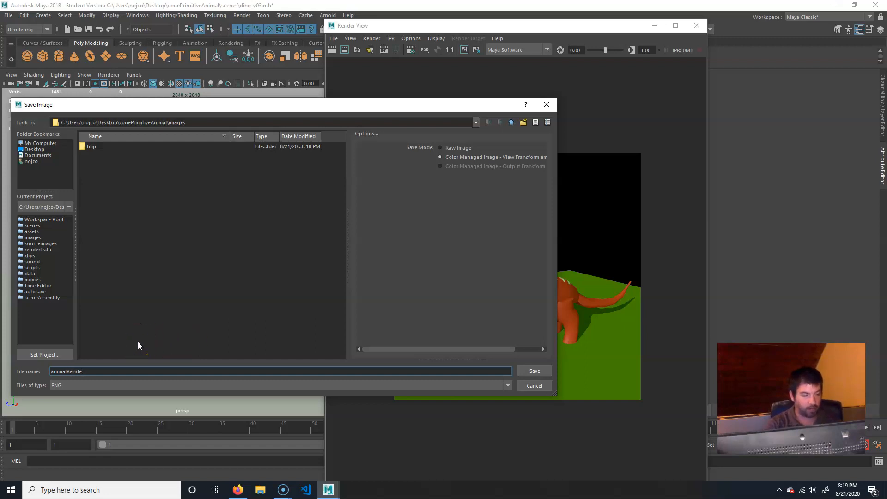
pyautogui.write('r')
pyautogui.click(544, 370)
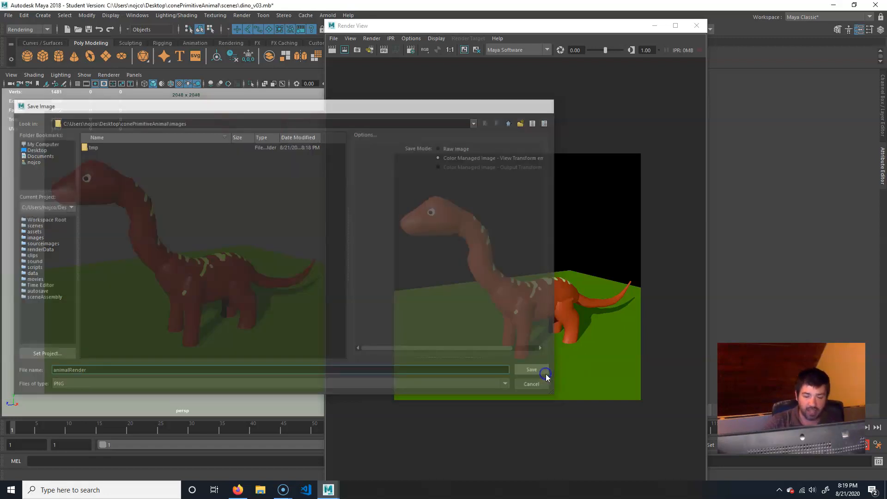